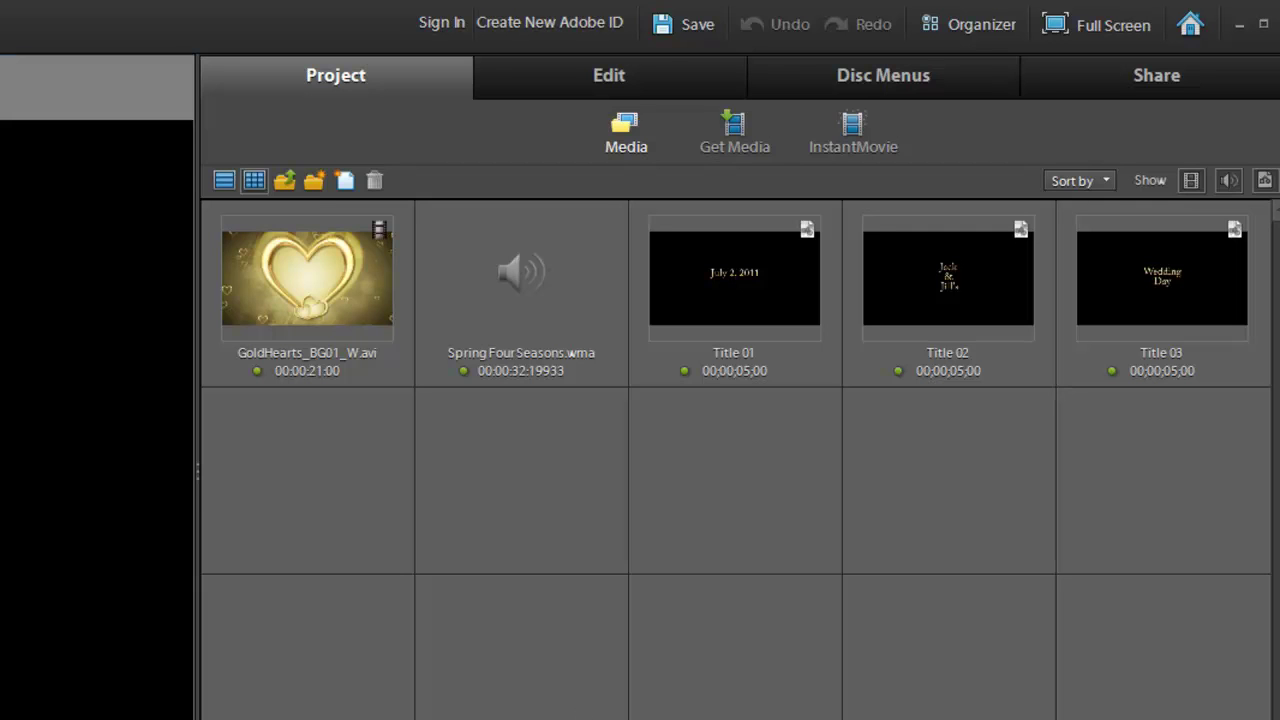
Clear the clips from the timeline and place GoldHearts_BG01_W.avi at the start of the Video 1 track.
key(Delete)
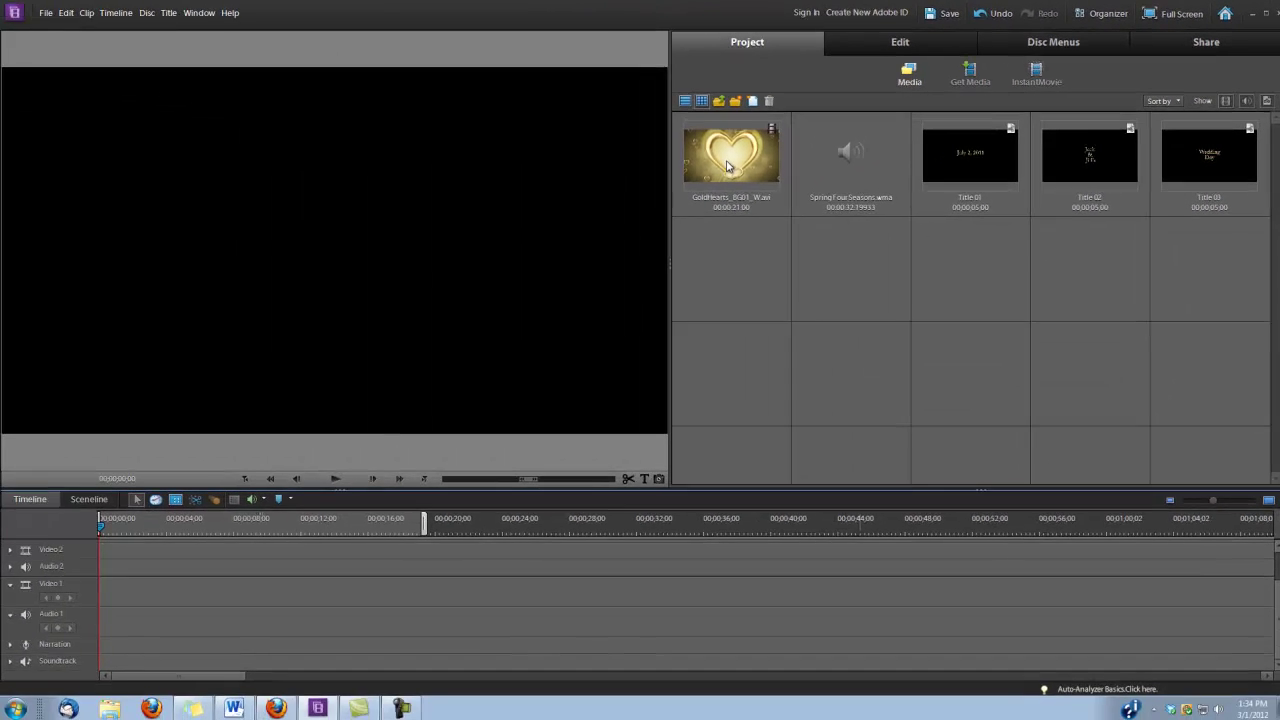
click(307, 283)
drag(580, 523, 107, 590)
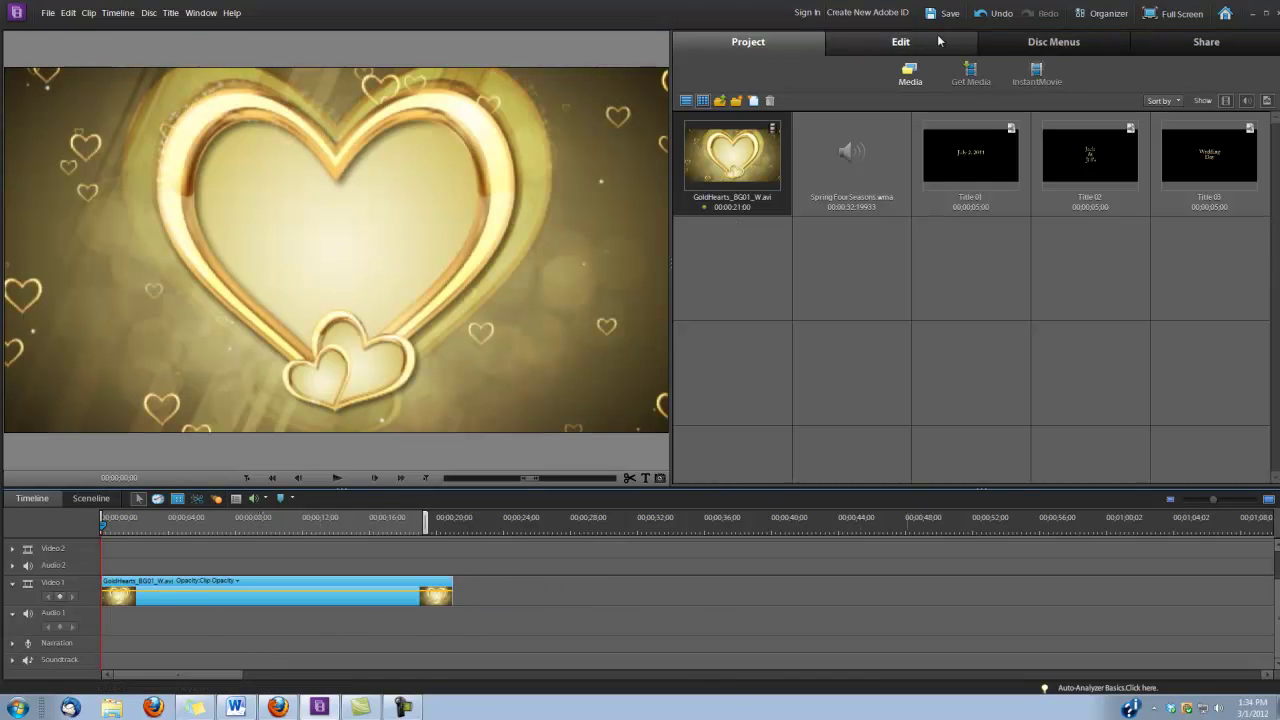
Add a Cross Dissolve transition to the beginning of the GoldHearts background clip on Video 1.
click(922, 46)
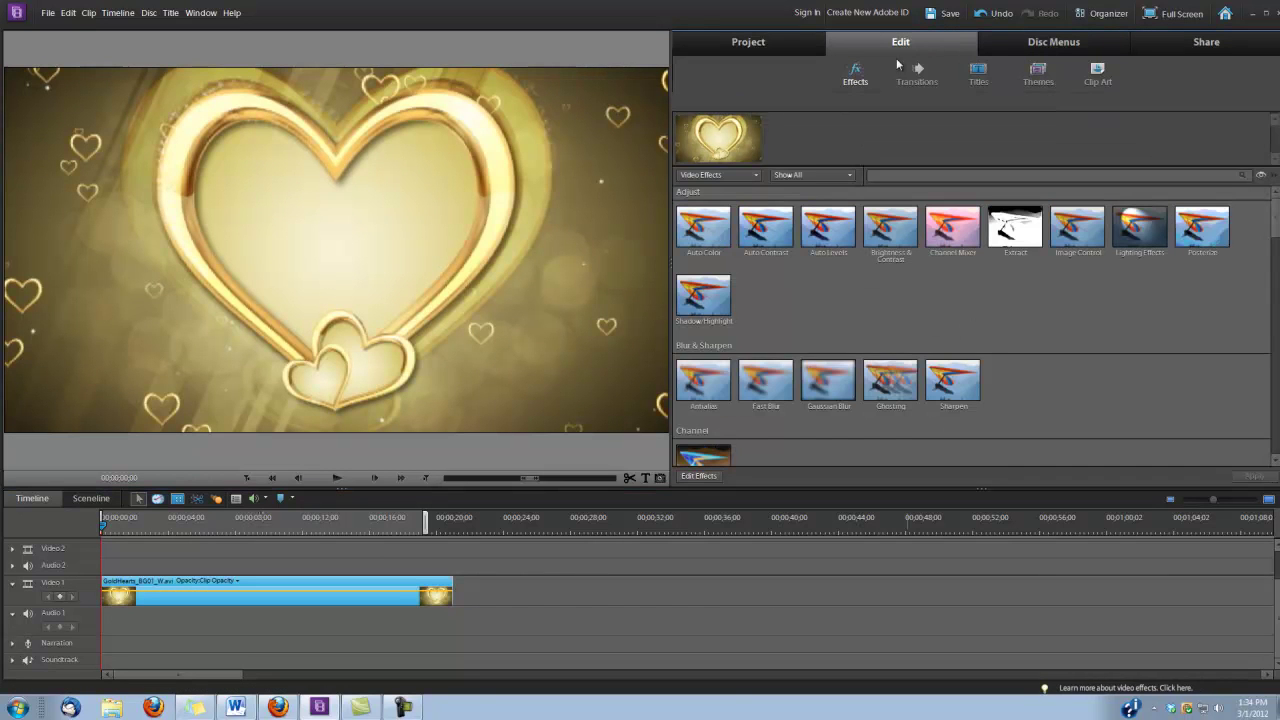
click(919, 76)
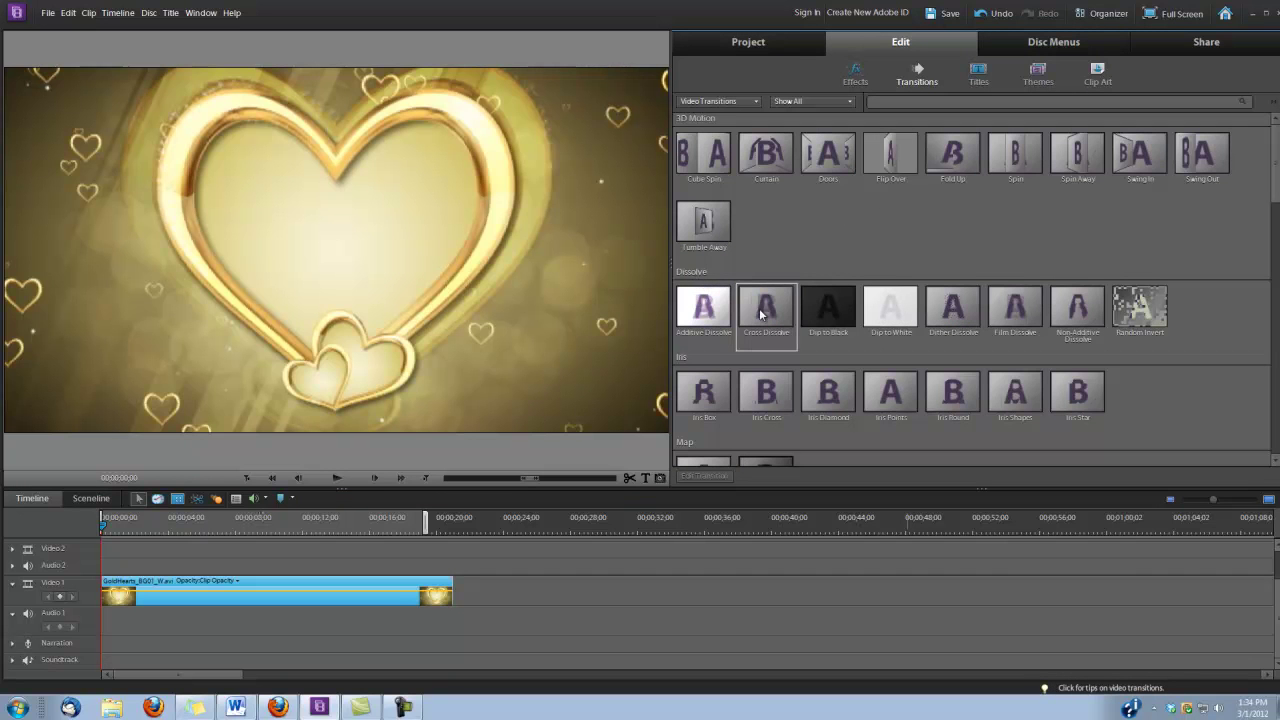
drag(760, 314, 124, 590)
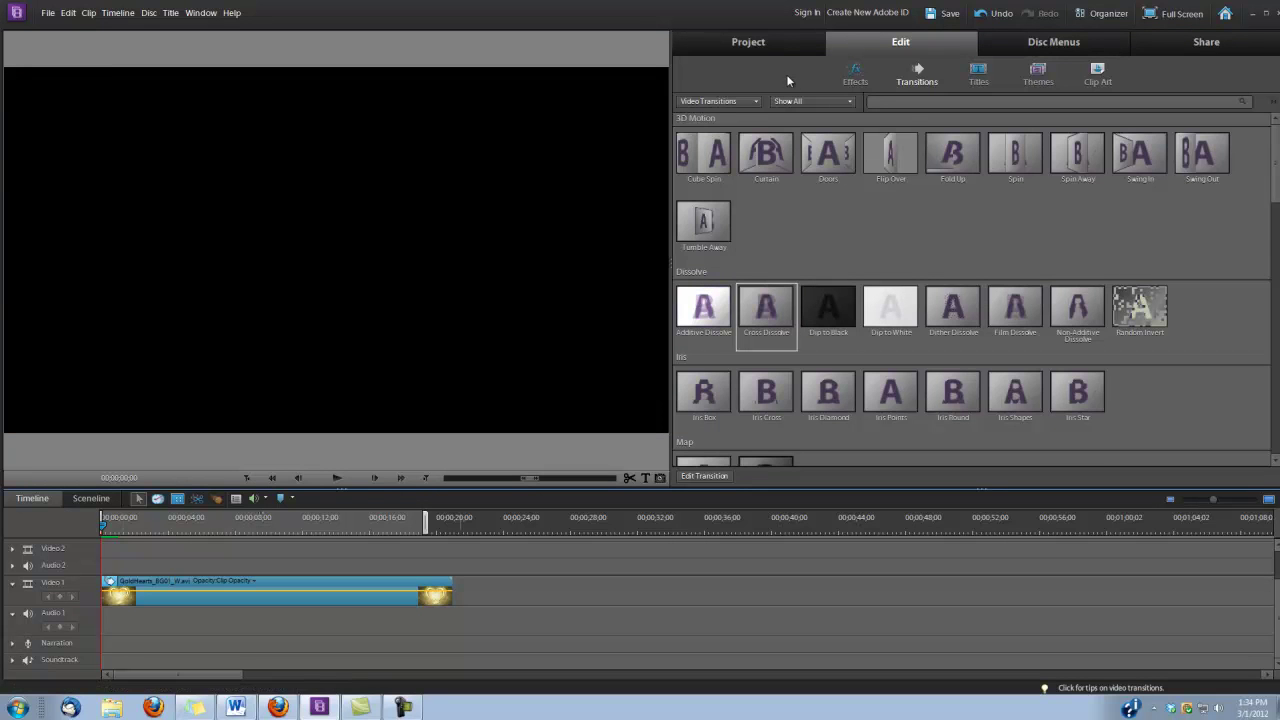
Place Title 01 on the Video 2 track, starting at about 00;00;00;15.
click(768, 43)
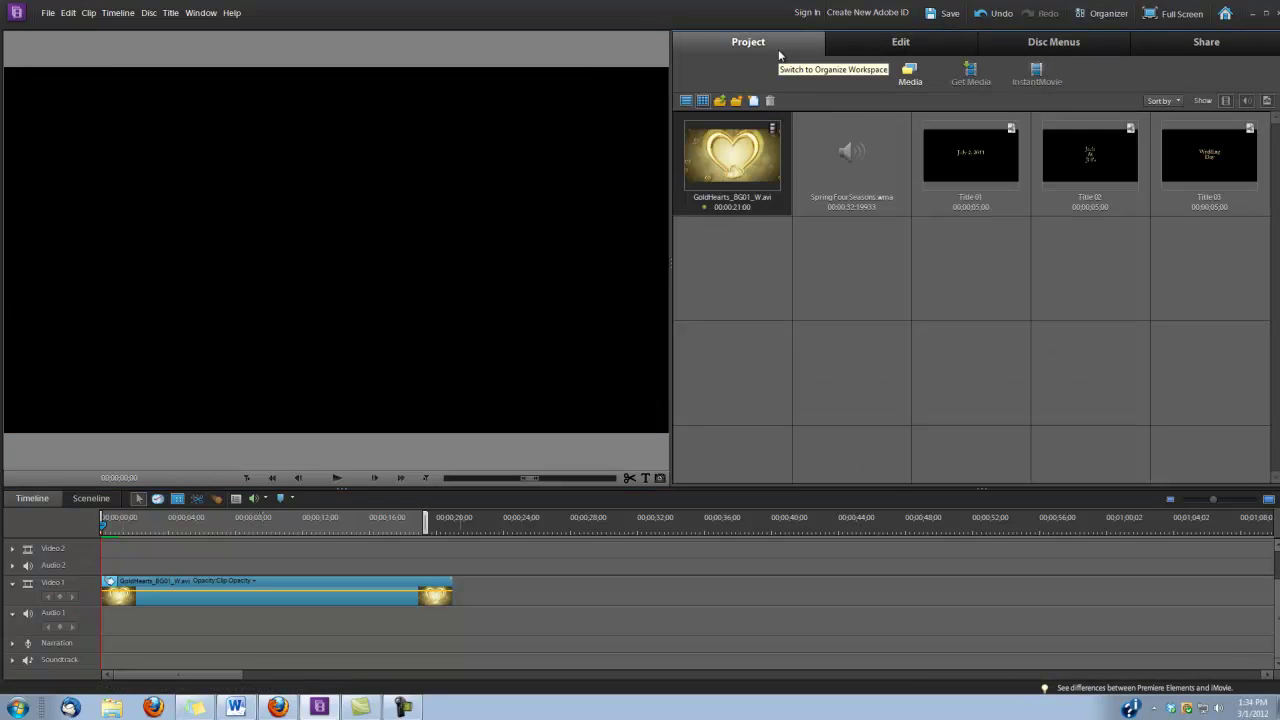
click(973, 170)
drag(973, 170, 111, 550)
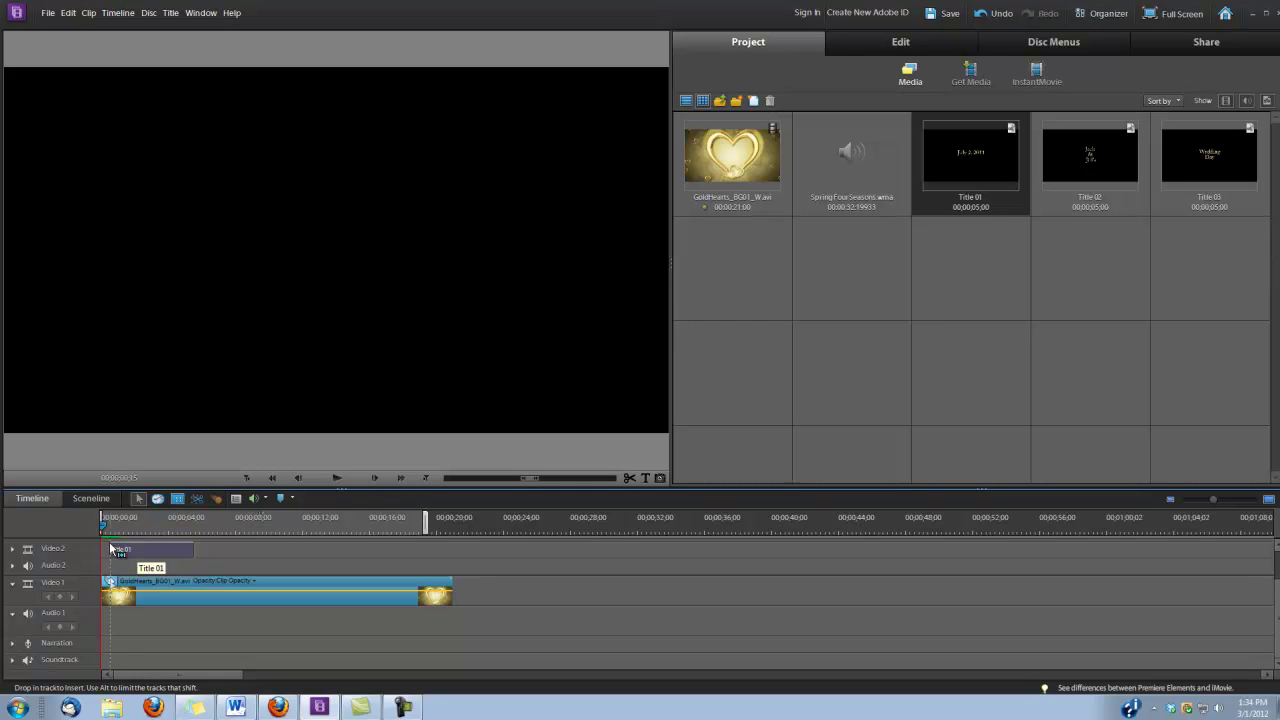
drag(111, 549, 110, 546)
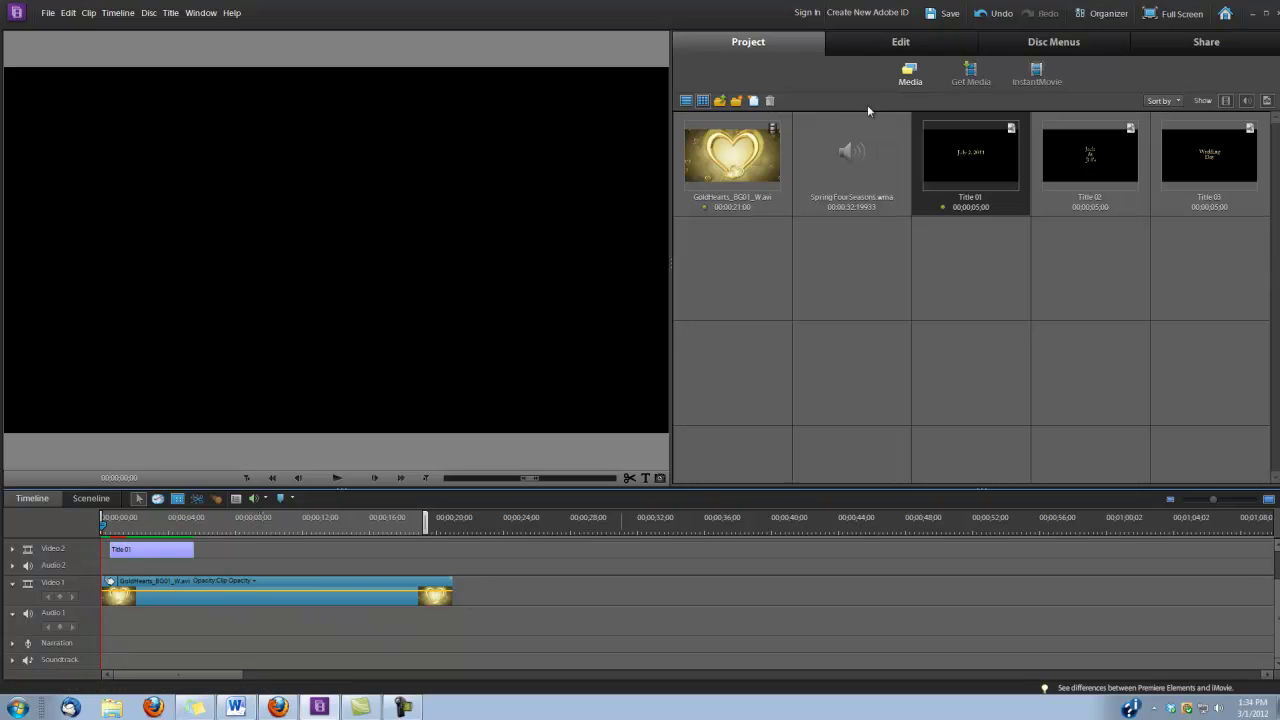
Add a Cross Dissolve transition to the beginning of Title 01 and preview it.
click(915, 47)
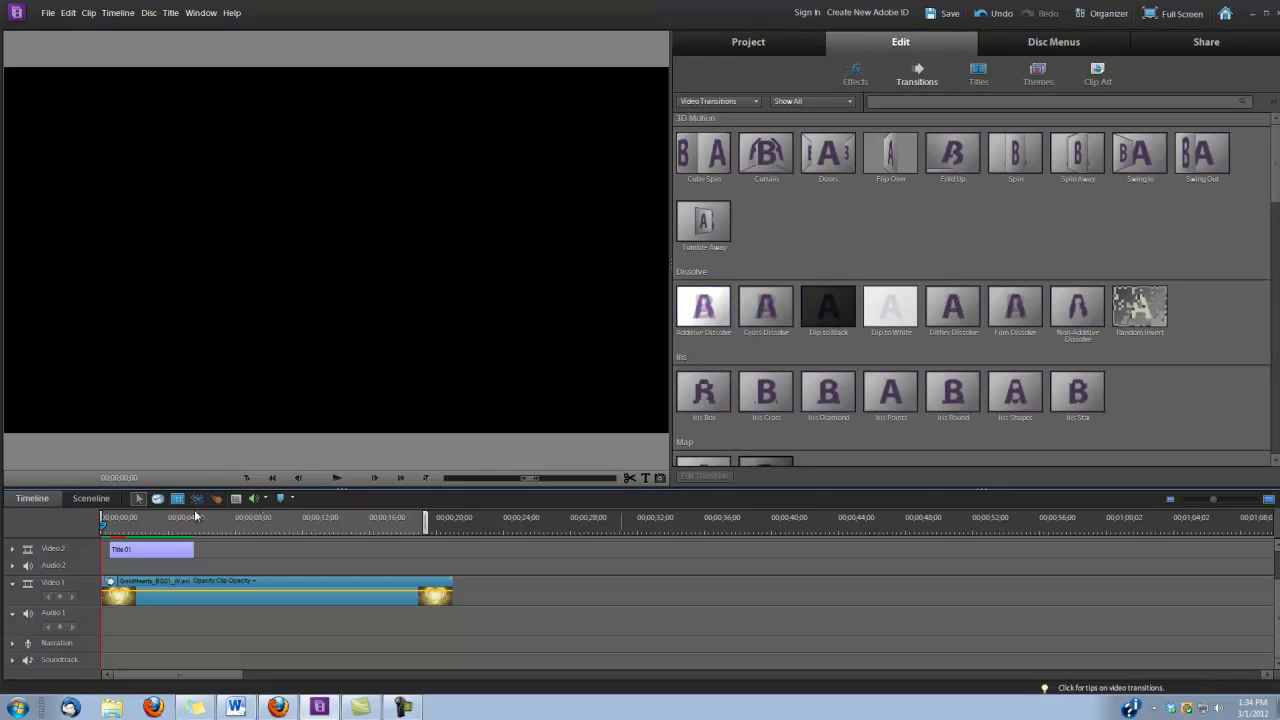
drag(127, 540, 119, 551)
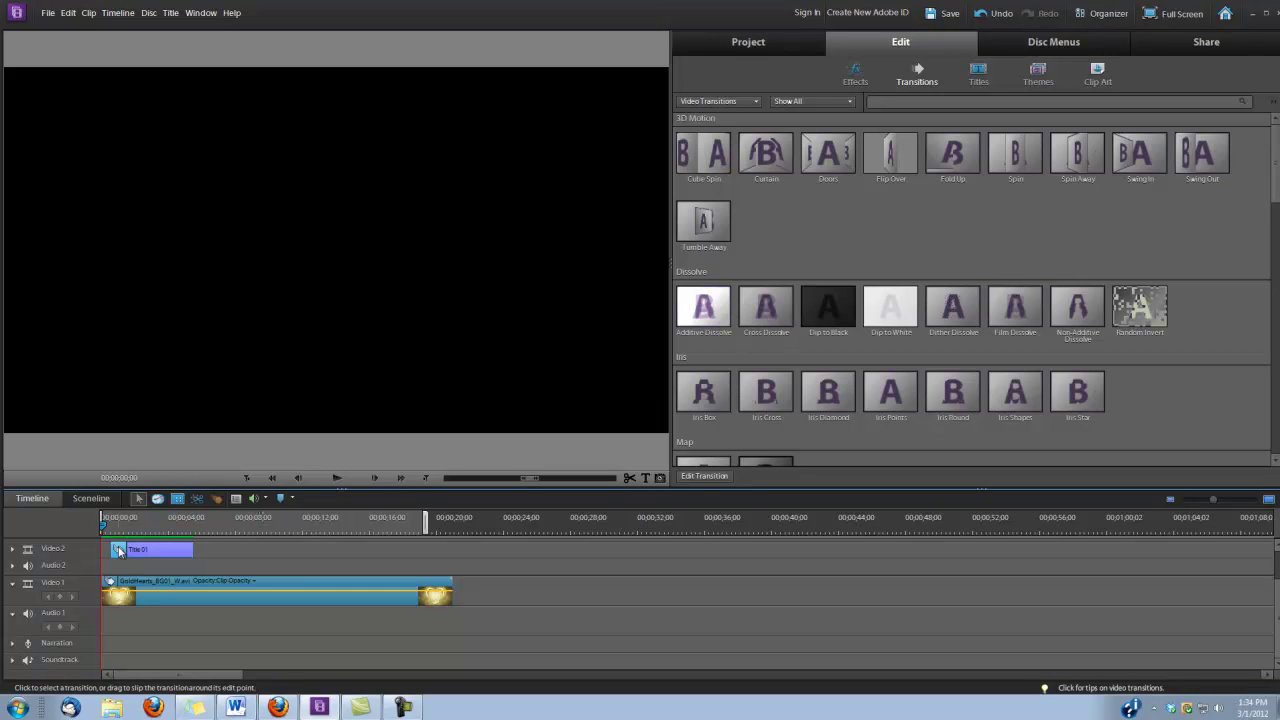
click(110, 528)
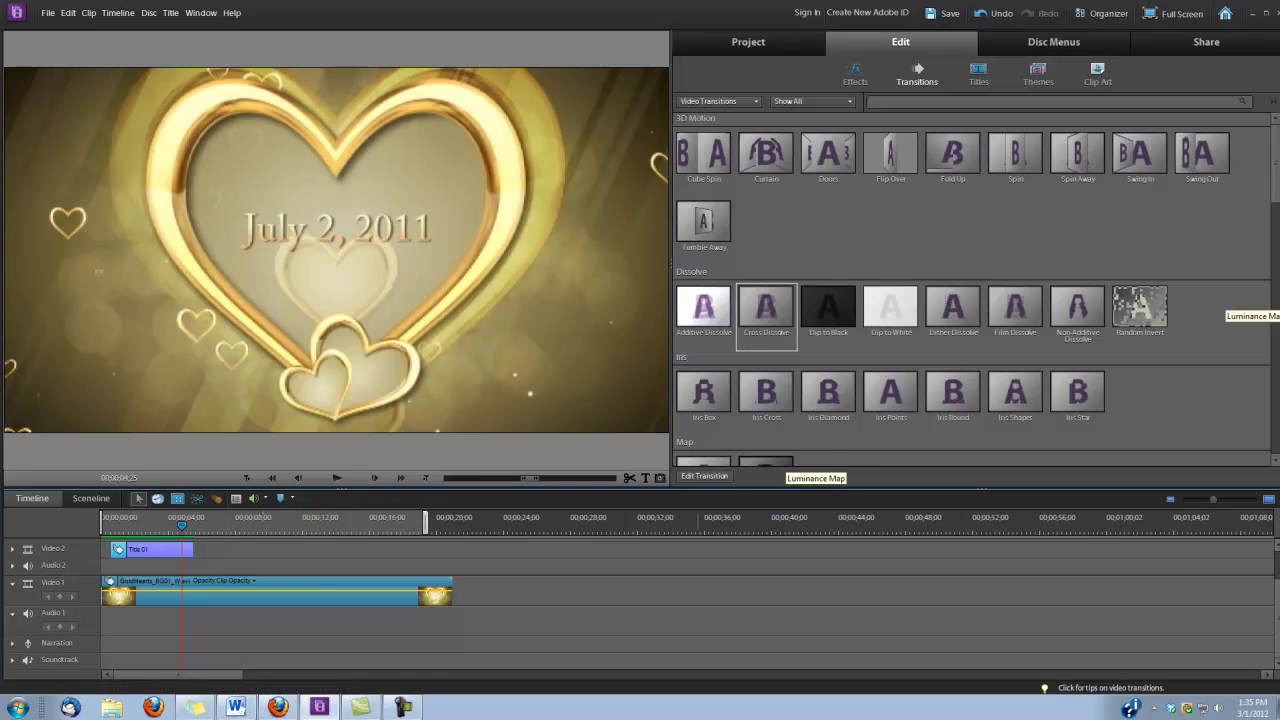
Add a Cross Zoom transition to the end of Title 01 and extend the title's end slightly.
scroll(1275, 184, down, 10)
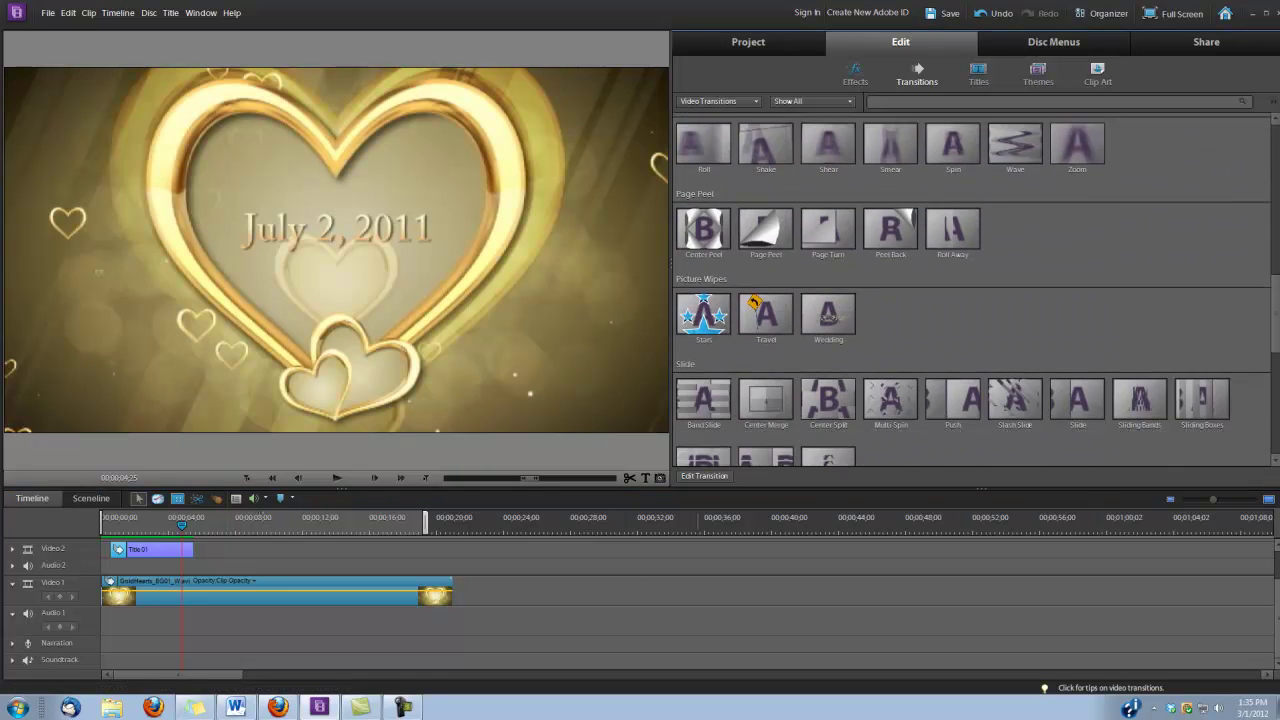
scroll(970, 290, down, 2)
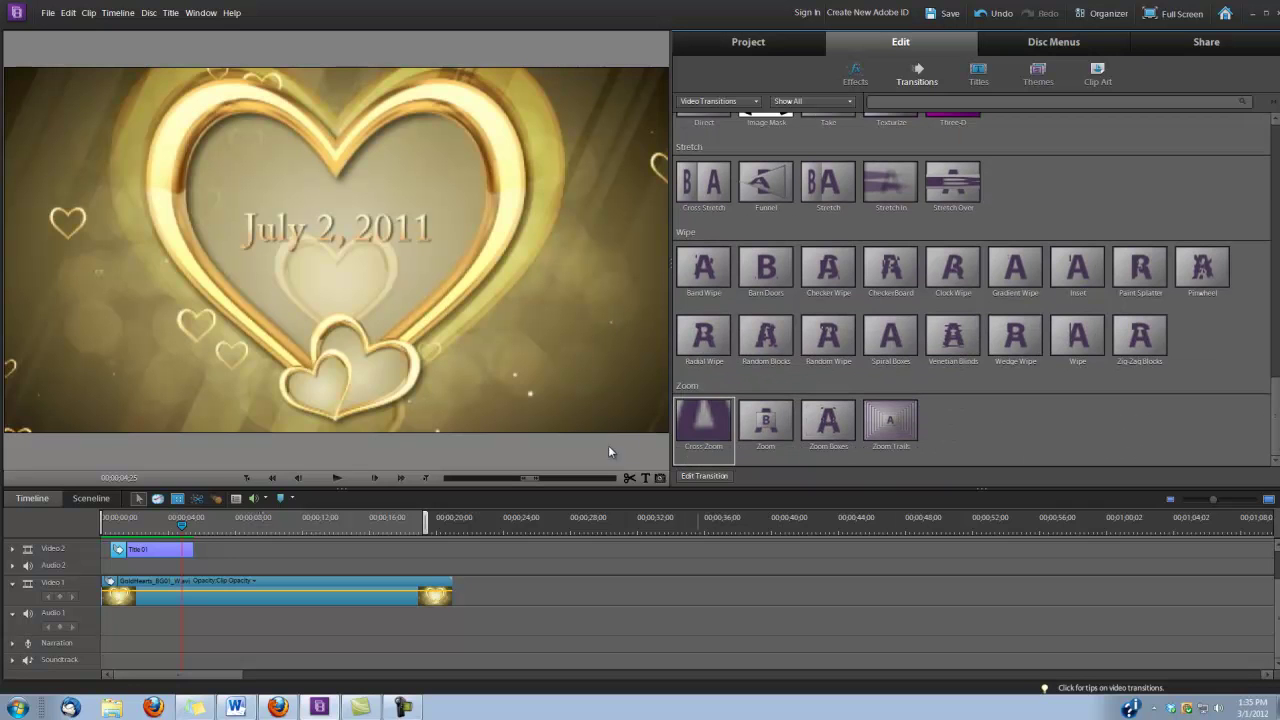
mouse_move(693, 425)
mouse_down()
mouse_move(450, 470)
mouse_move(196, 549)
mouse_move(185, 530)
mouse_move(176, 540)
mouse_up()
click(187, 550)
mouse_move(195, 551)
mouse_down()
mouse_move(194, 533)
mouse_move(182, 538)
mouse_move(216, 546)
mouse_up()
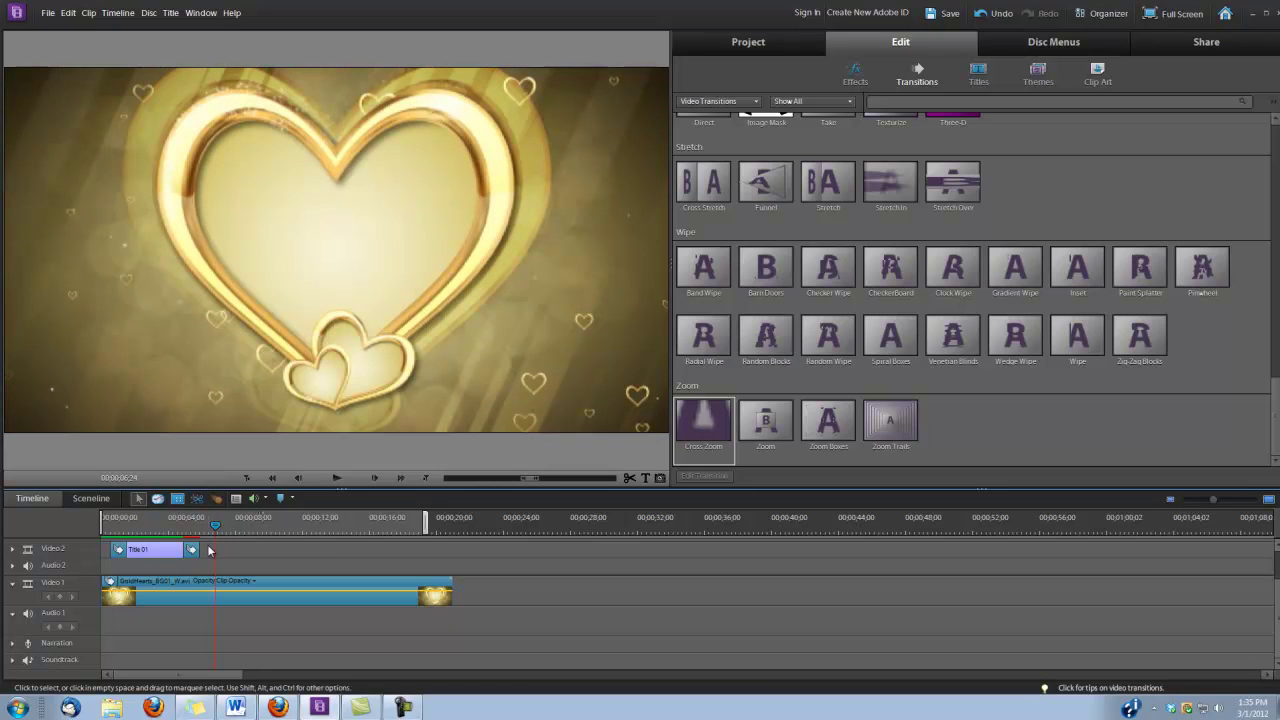
Place Title 02 on the Video 2 track at about 00;00;06;29, leaving a gap after Title 01.
click(772, 46)
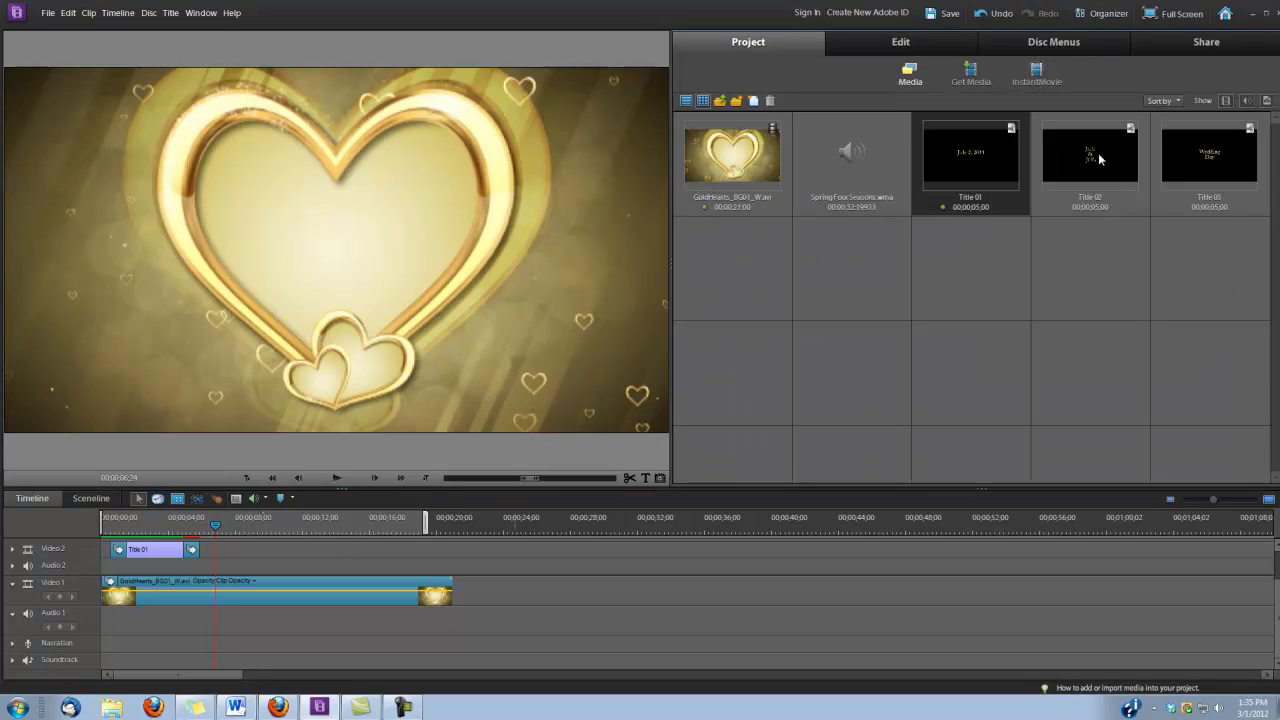
click(1085, 160)
drag(481, 491, 237, 555)
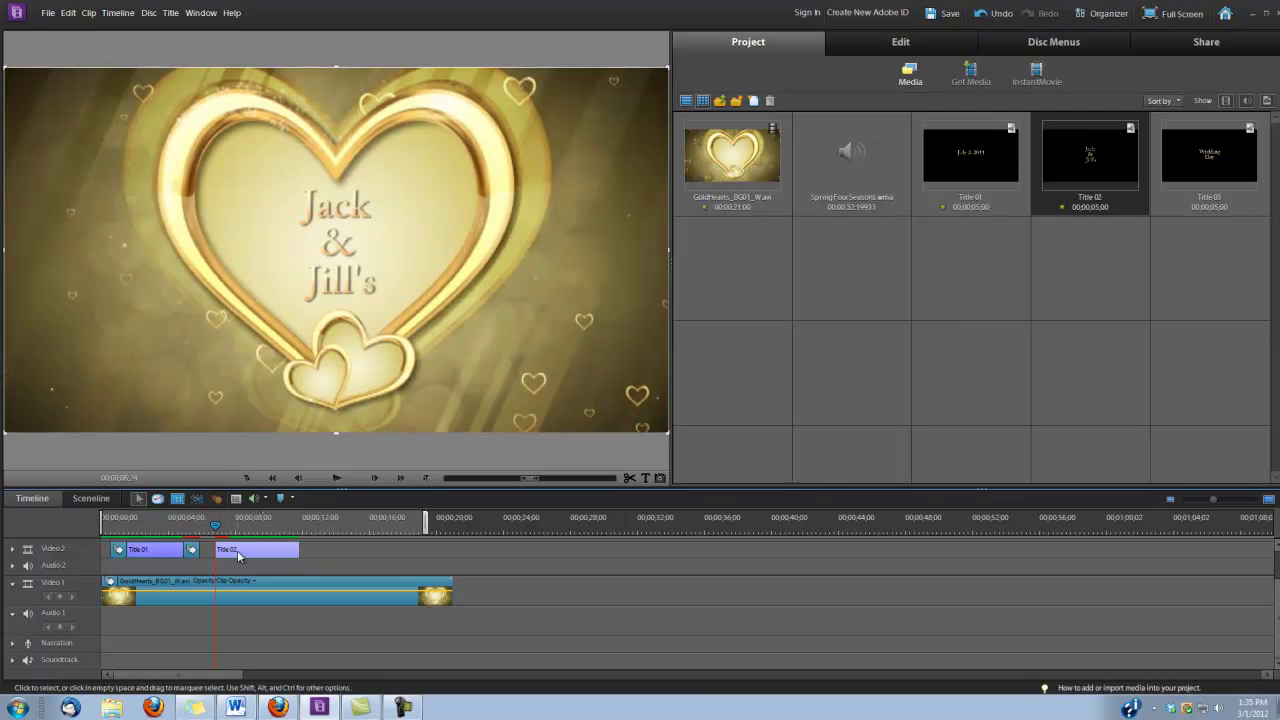
Add a Cross Dissolve transition to the beginning of Title 02.
click(934, 45)
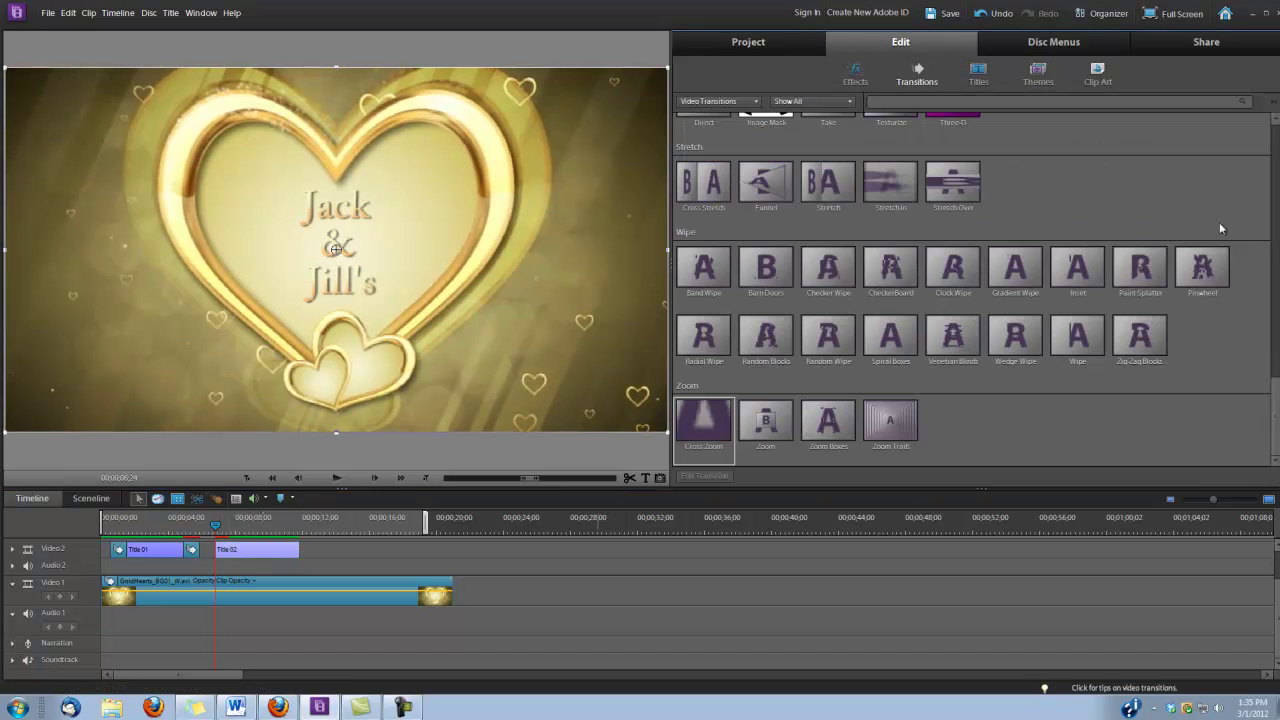
scroll(1219, 228, up, 5)
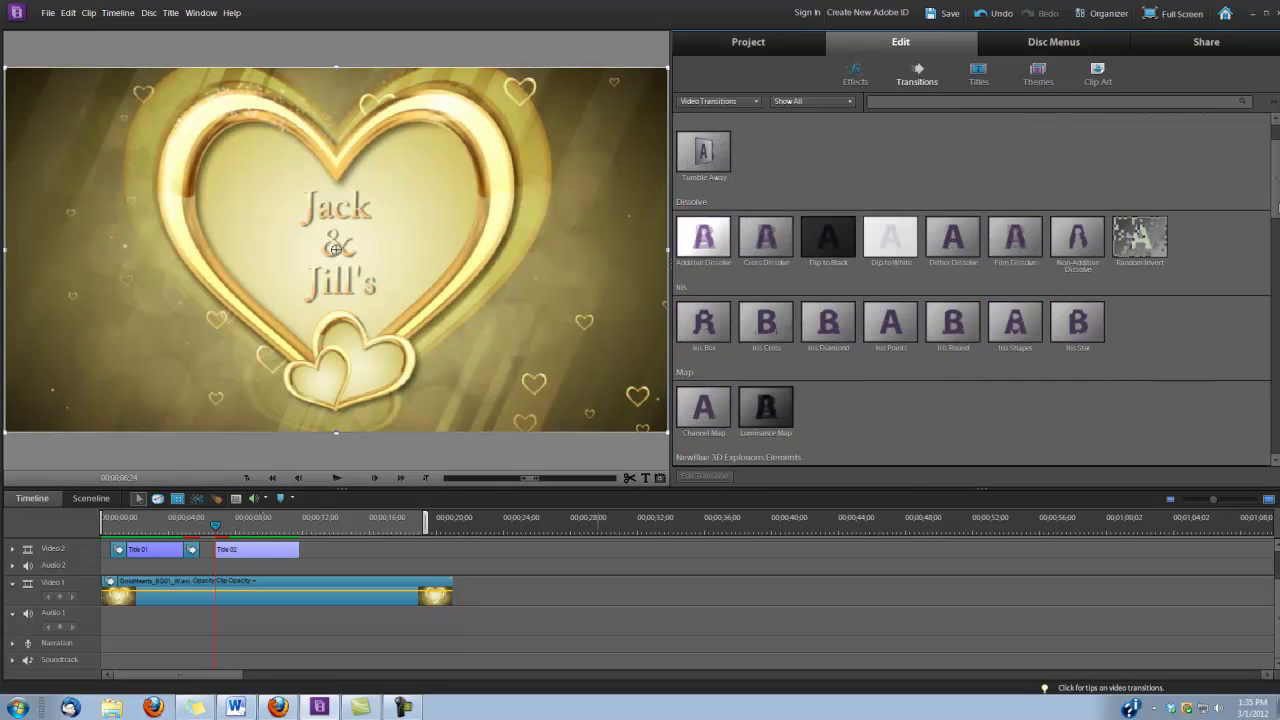
mouse_move(766, 245)
mouse_down()
mouse_move(700, 330)
mouse_move(229, 552)
mouse_up()
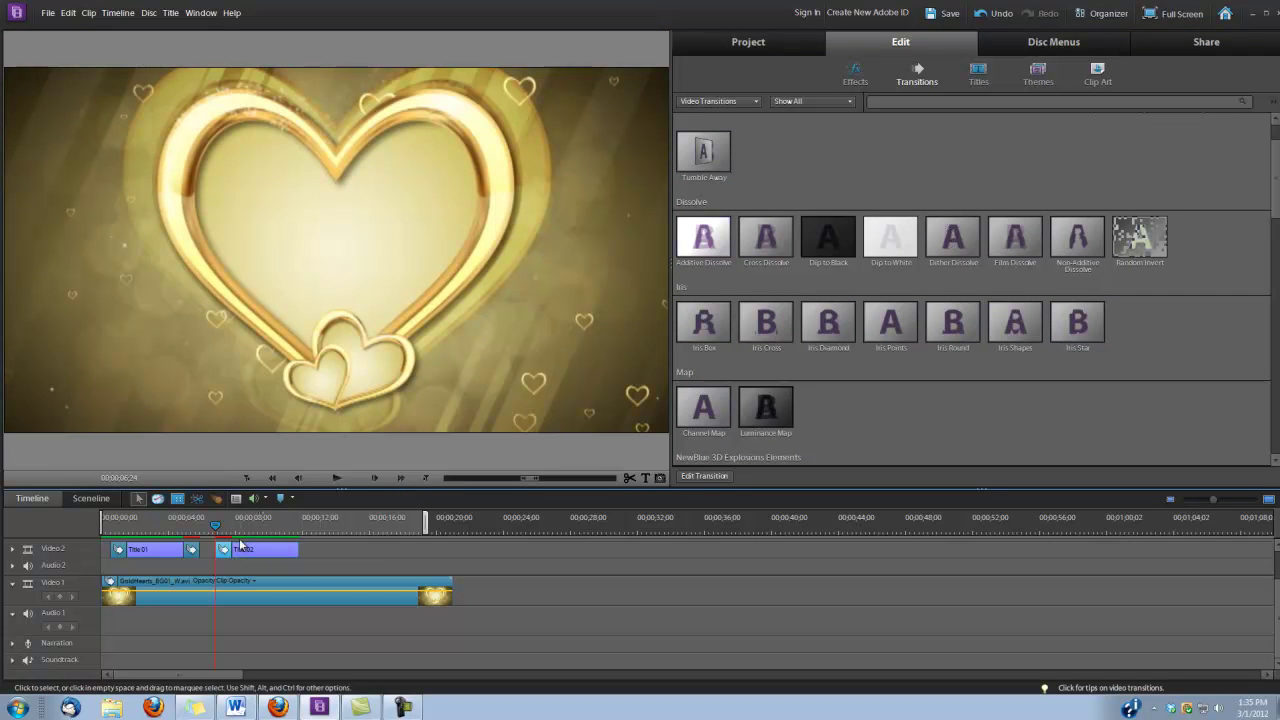
Extend the end of Title 02 slightly and add a Cross Zoom transition there.
drag(216, 528, 308, 550)
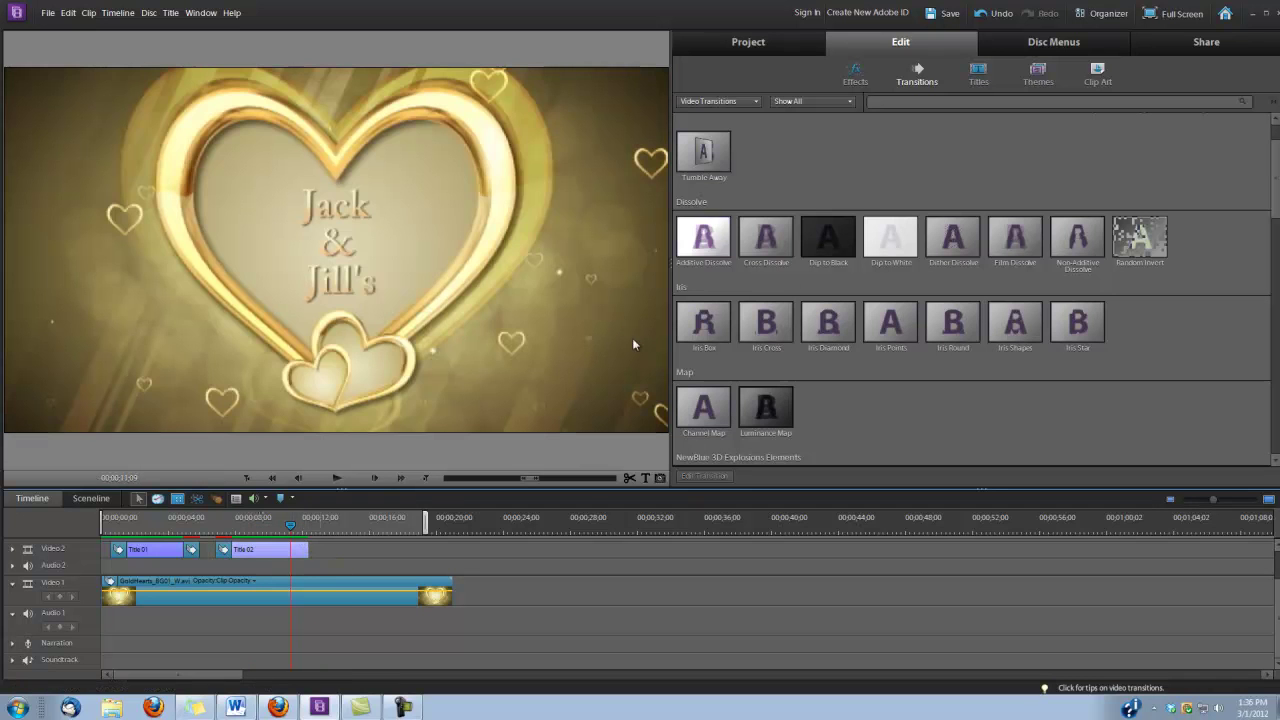
scroll(703, 421, down, 8)
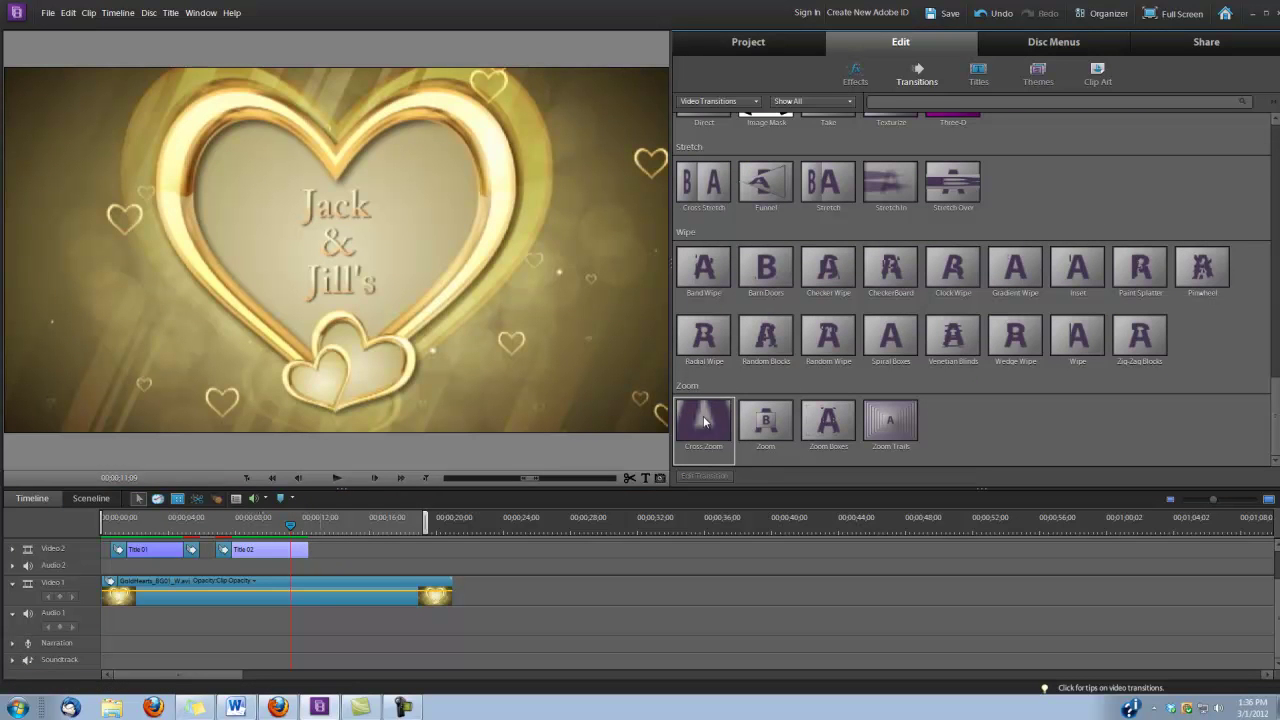
drag(703, 421, 283, 537)
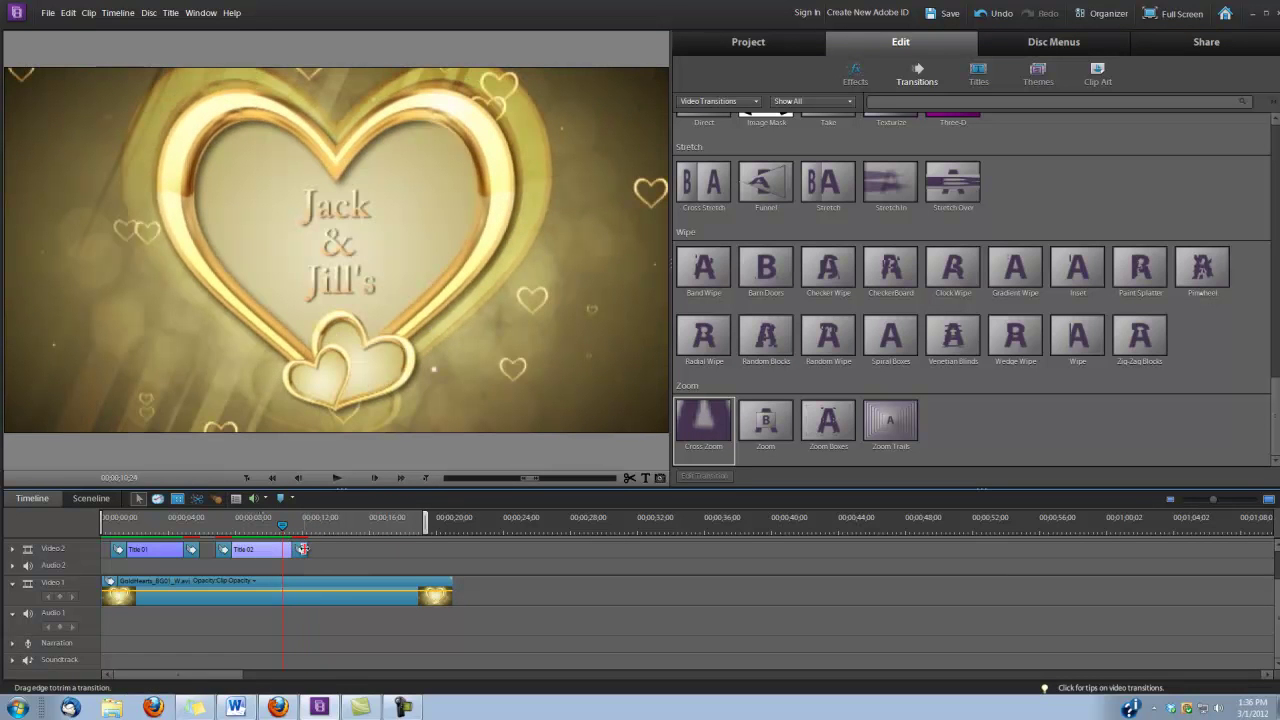
click(310, 553)
Place Title 03 on the Video 2 track at about 00;00;13;26, leaving a gap after Title 02.
drag(285, 531, 337, 543)
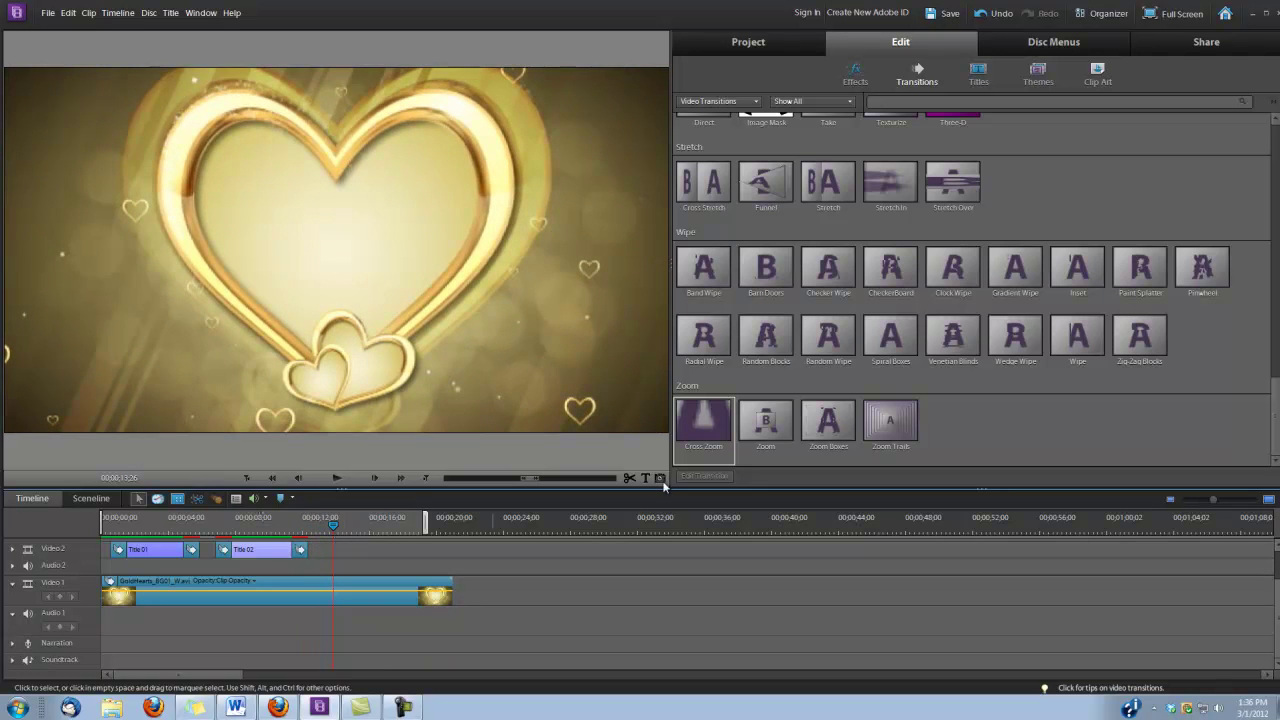
click(760, 41)
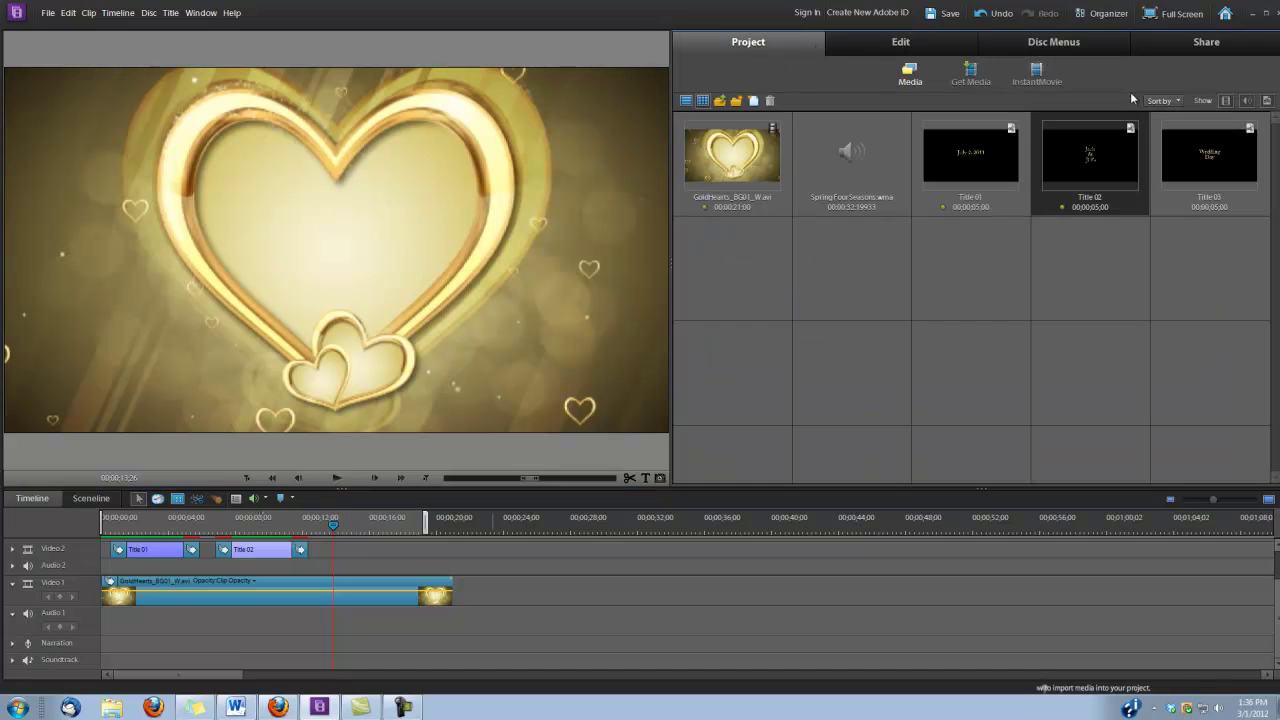
click(1209, 160)
drag(612, 457, 336, 560)
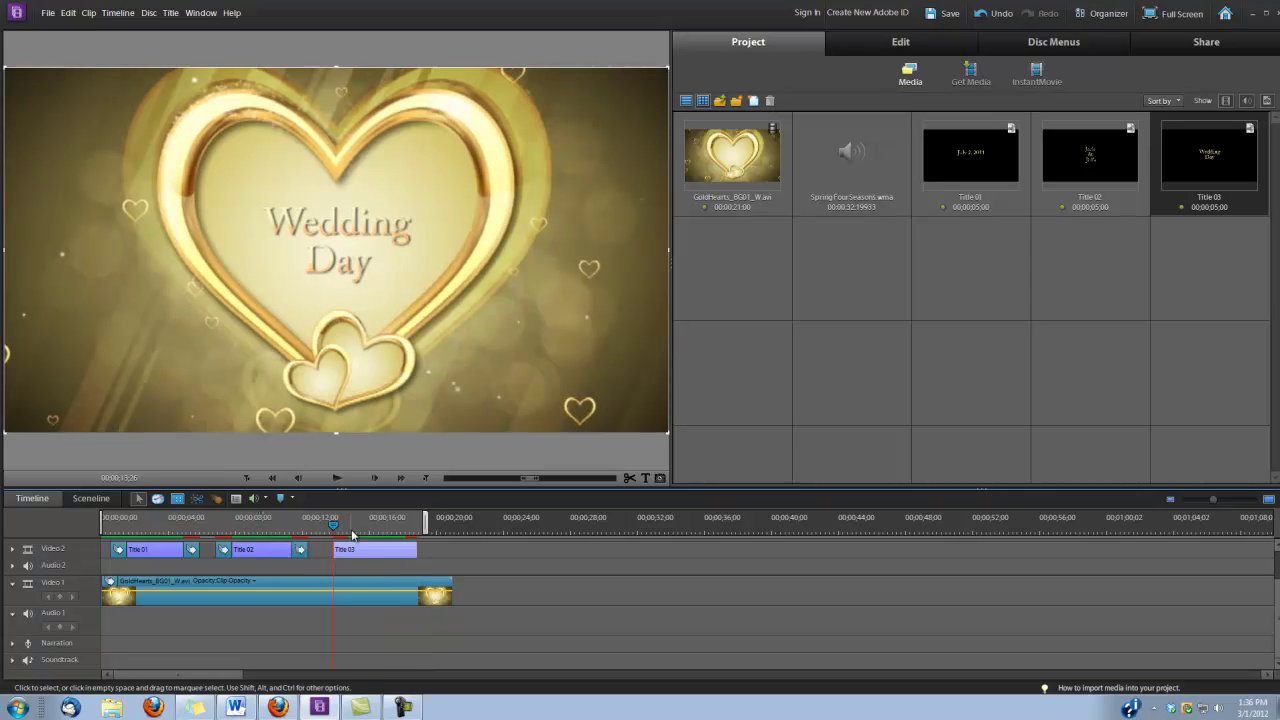
Add a Cross Dissolve transition to the beginning of Title 03.
click(900, 42)
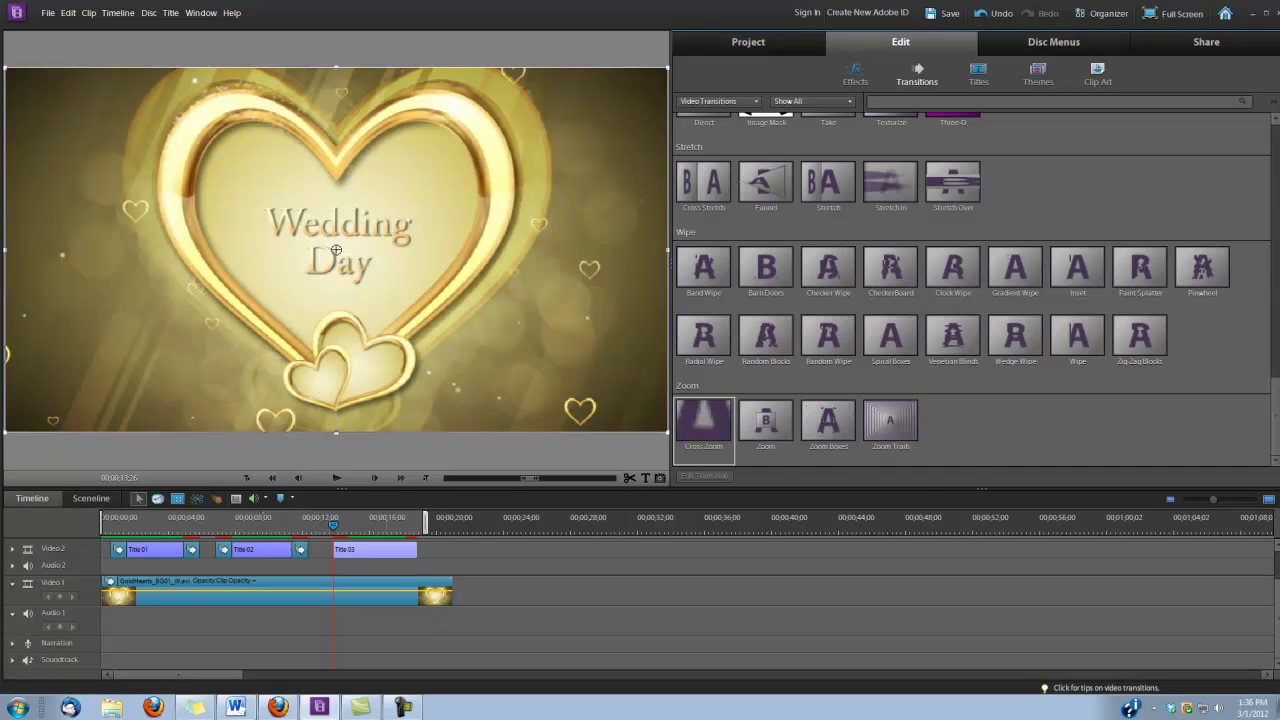
scroll(1266, 173, up, 5)
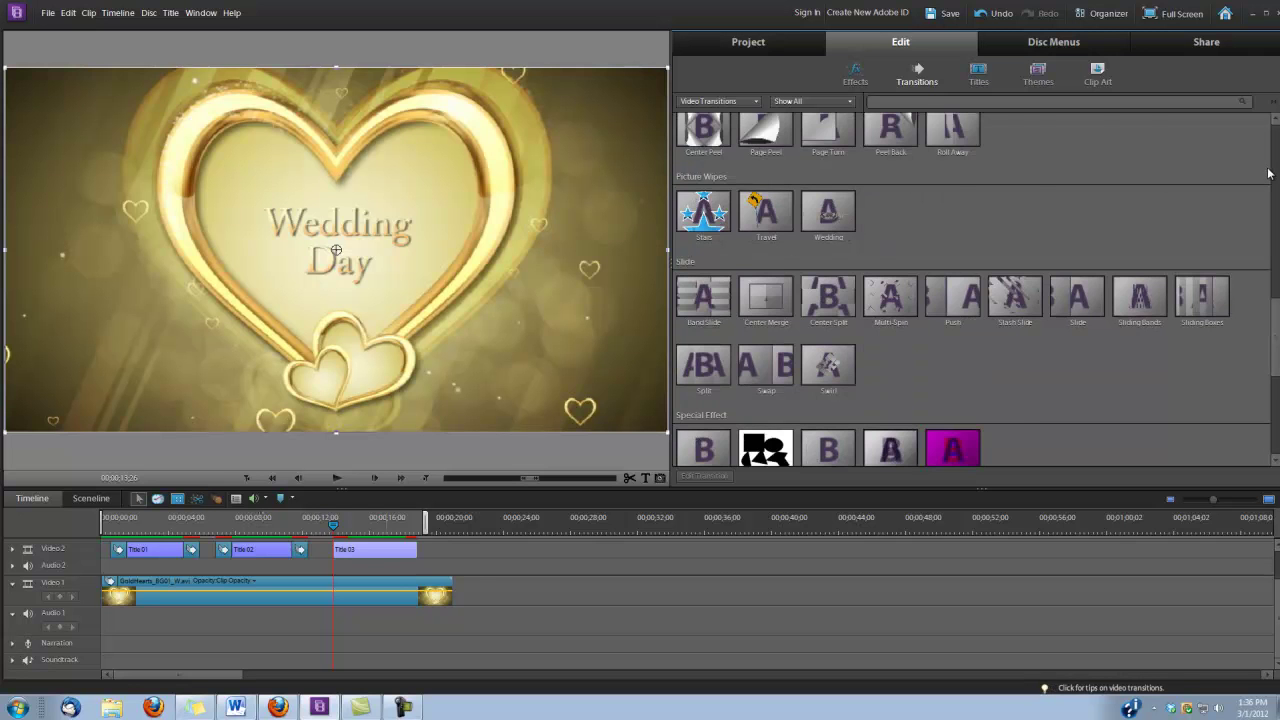
scroll(1266, 173, up, 5)
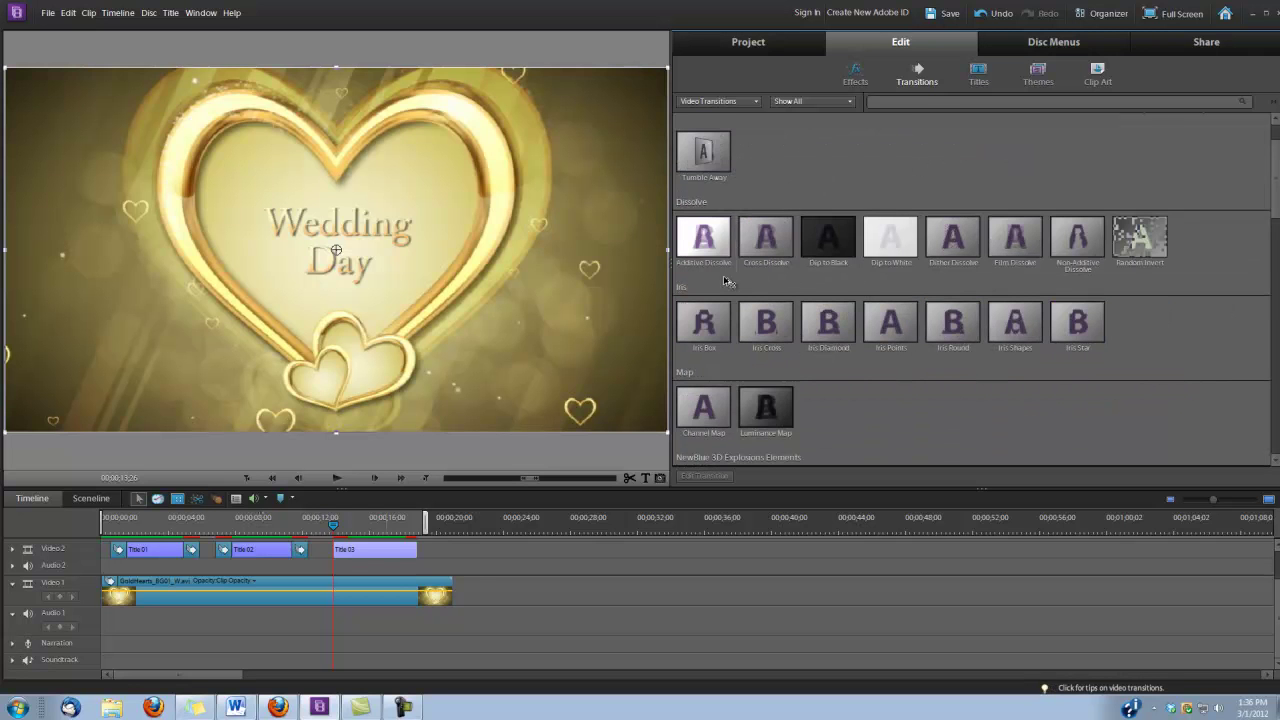
drag(727, 283, 341, 551)
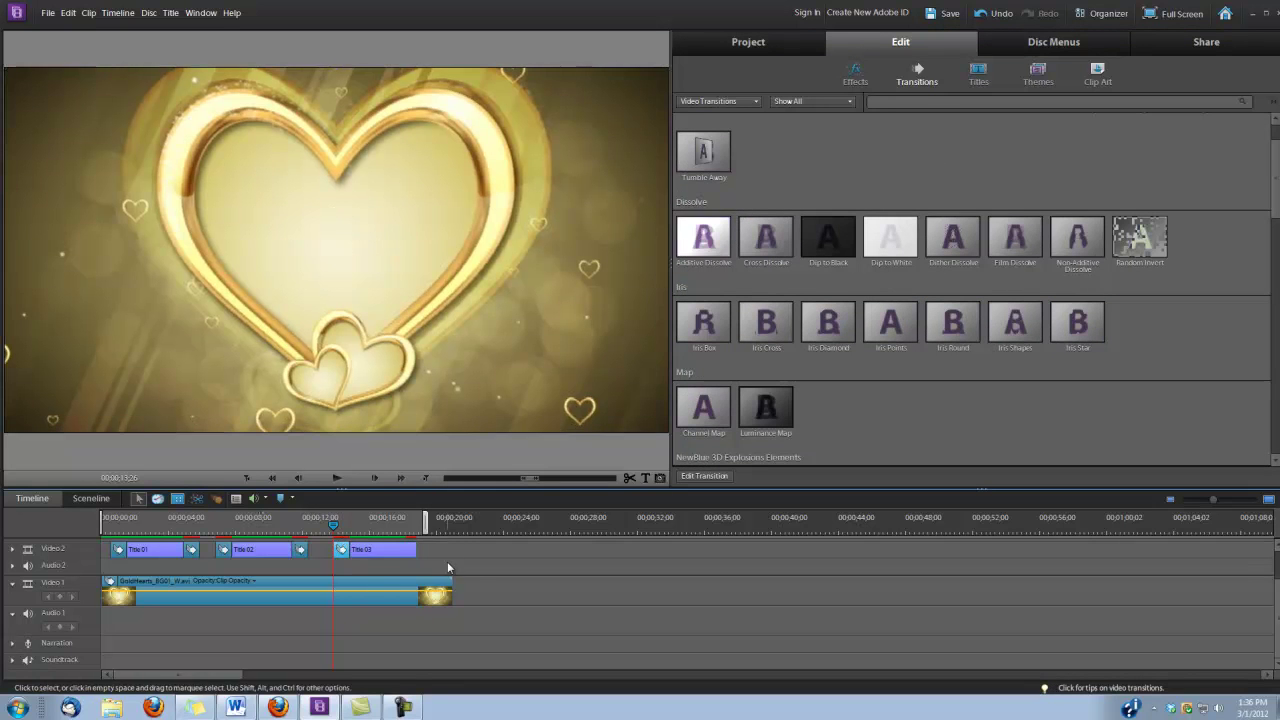
Preview the last title, then trim the ends of Title 03 and the background clip to about 00;00;18;09.
key(space)
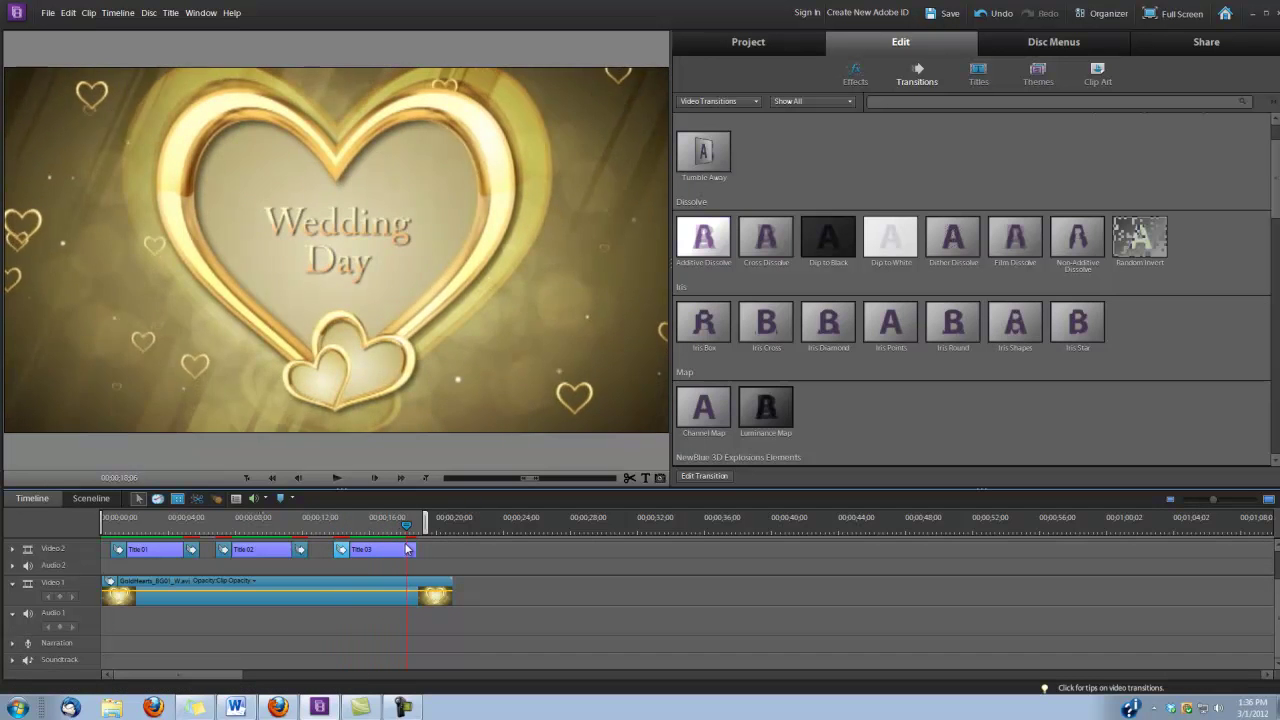
key(space)
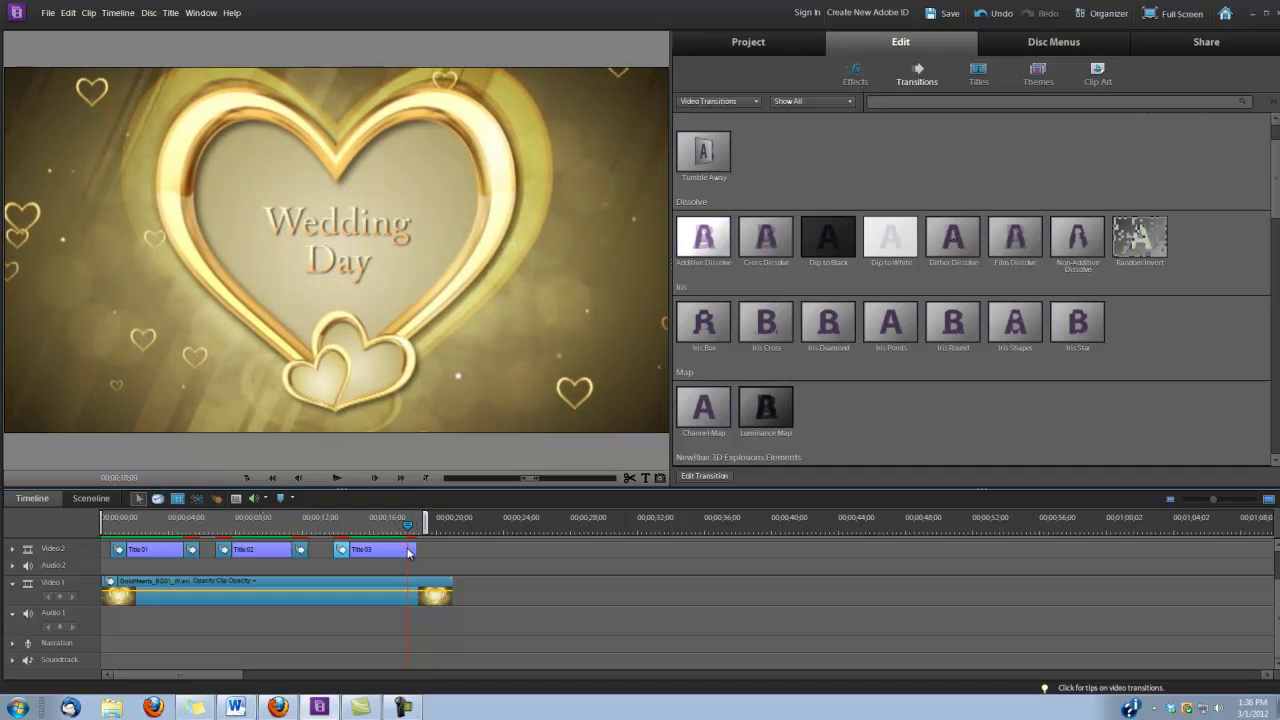
drag(418, 556, 408, 595)
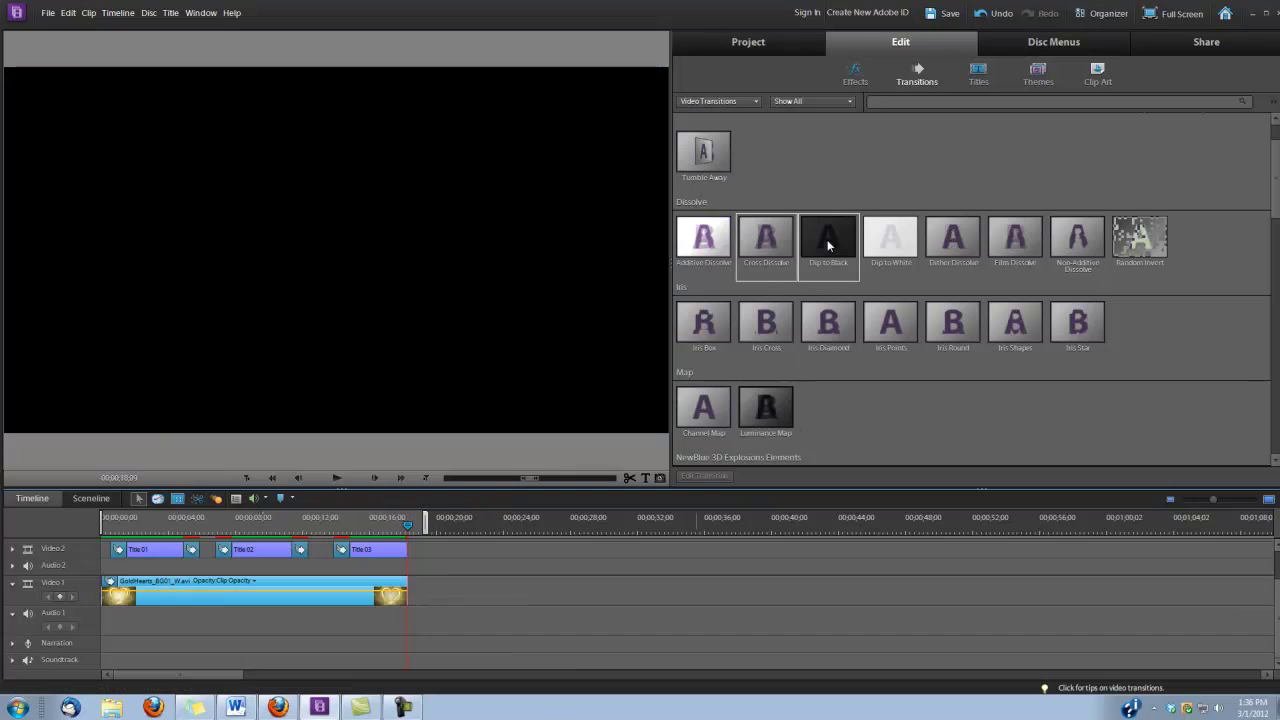
Add Dip to Black transitions to the ends of Title 03 and the GoldHearts background clip.
click(828, 245)
drag(828, 245, 399, 550)
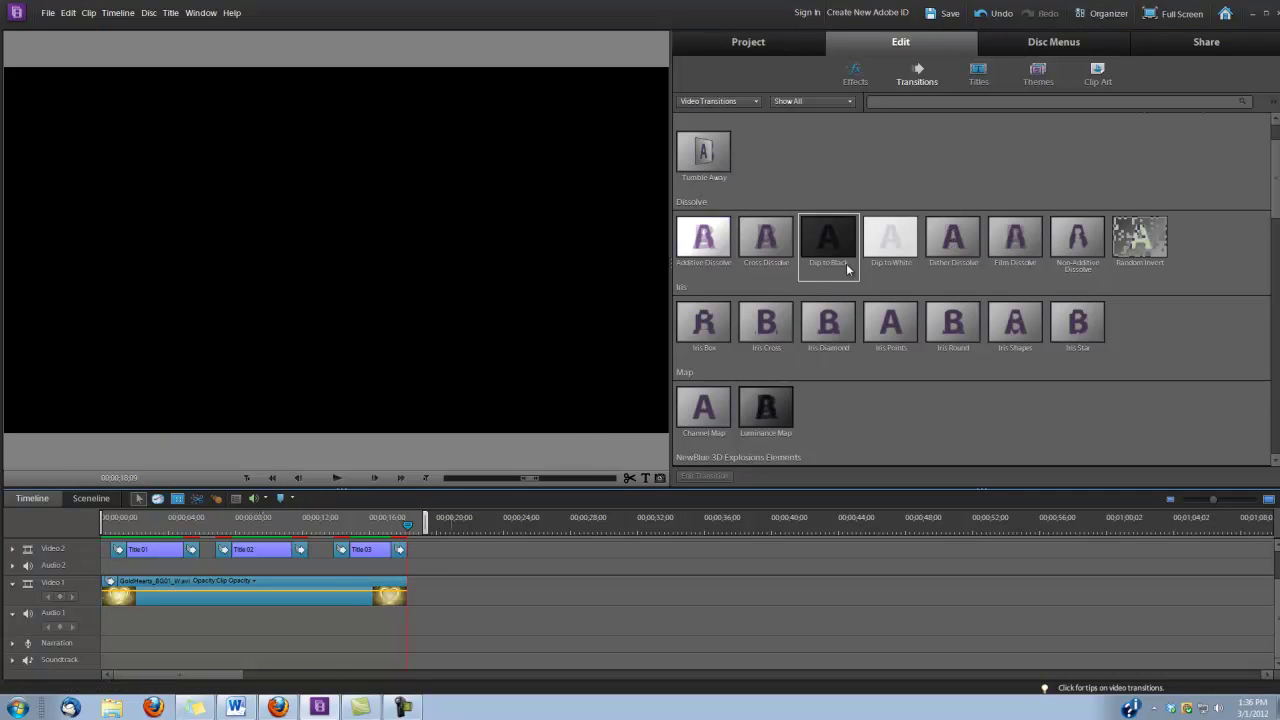
drag(836, 242, 404, 582)
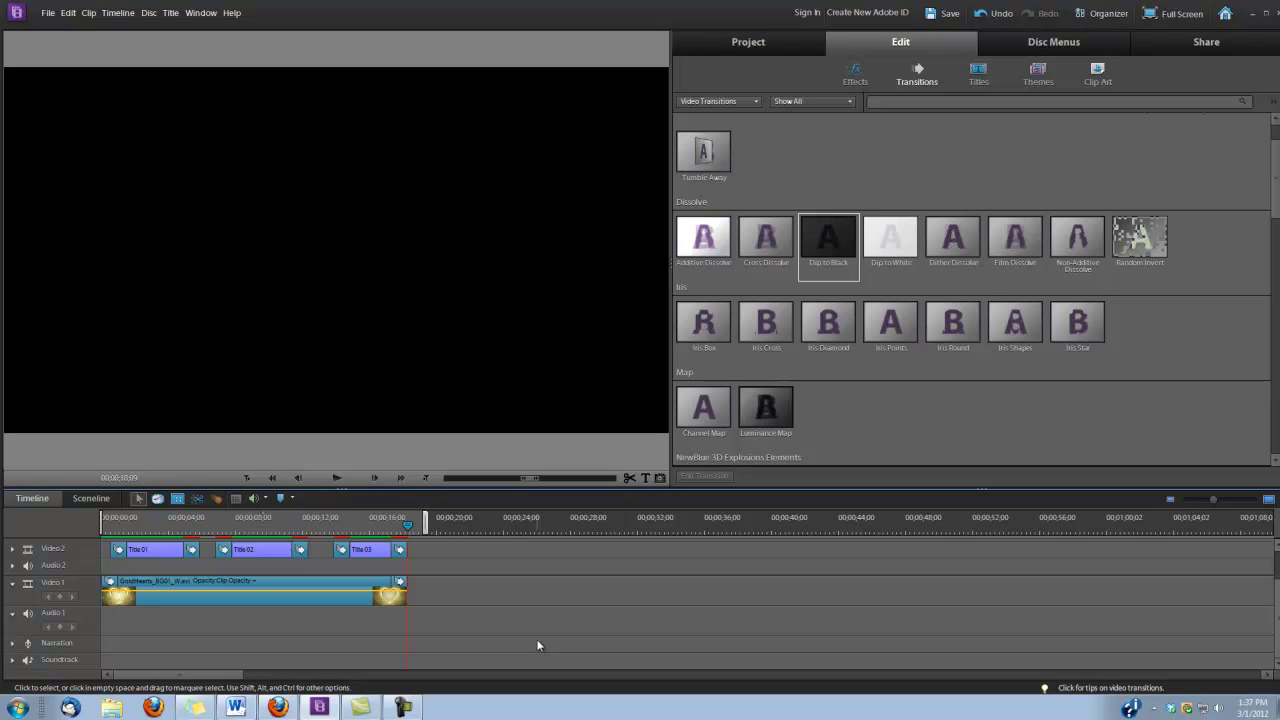
Place Spring Four Seasons.wma at the start of the Audio 1 track and trim its end to match the GoldHearts background clip.
click(799, 42)
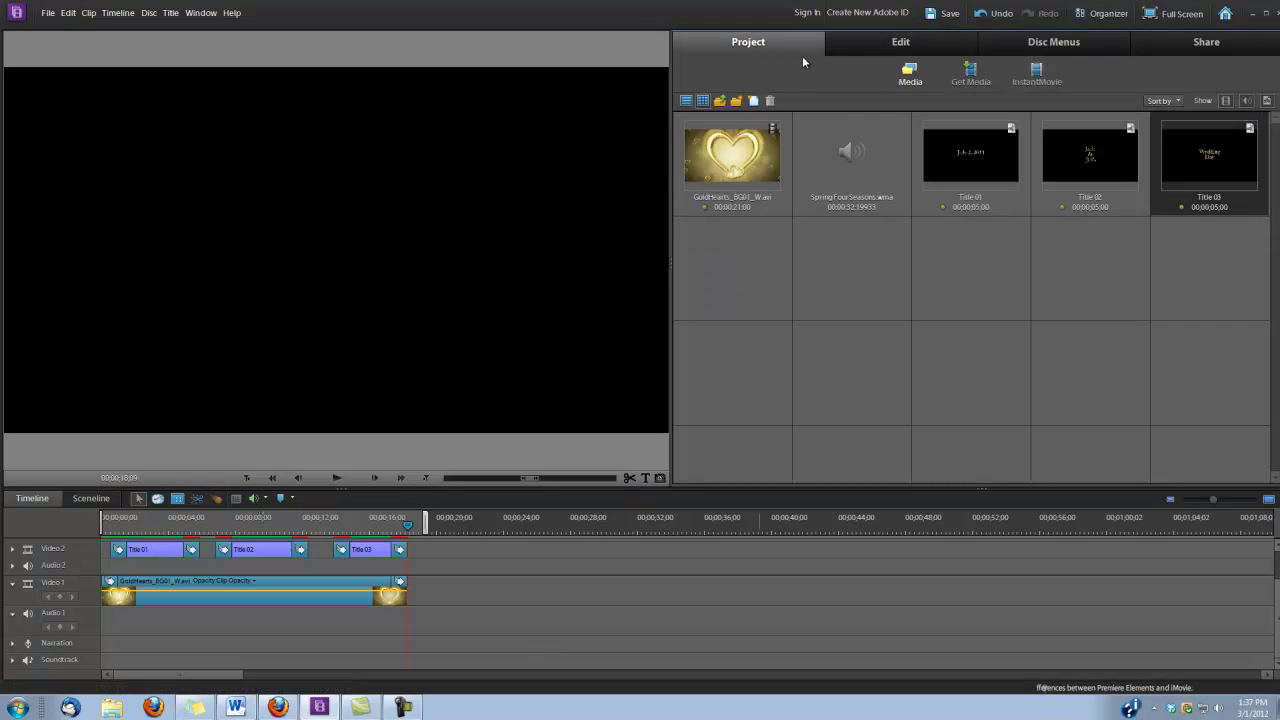
drag(855, 165, 102, 618)
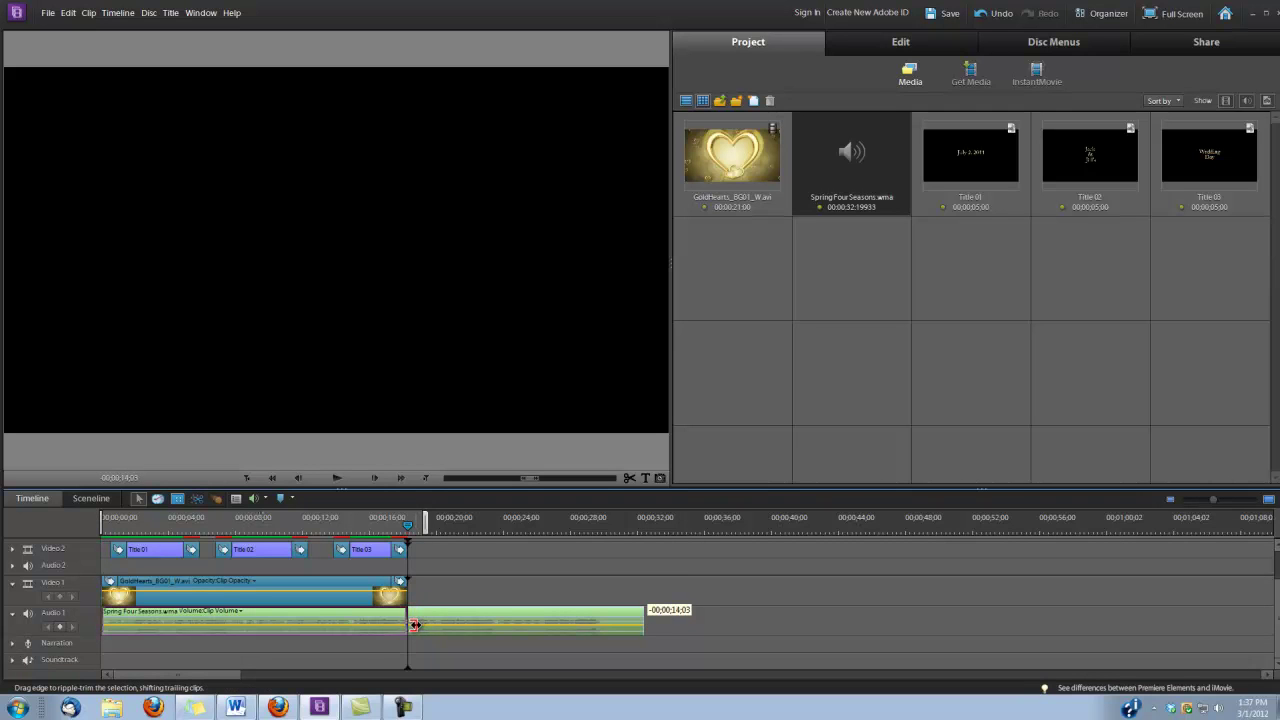
drag(416, 629, 409, 629)
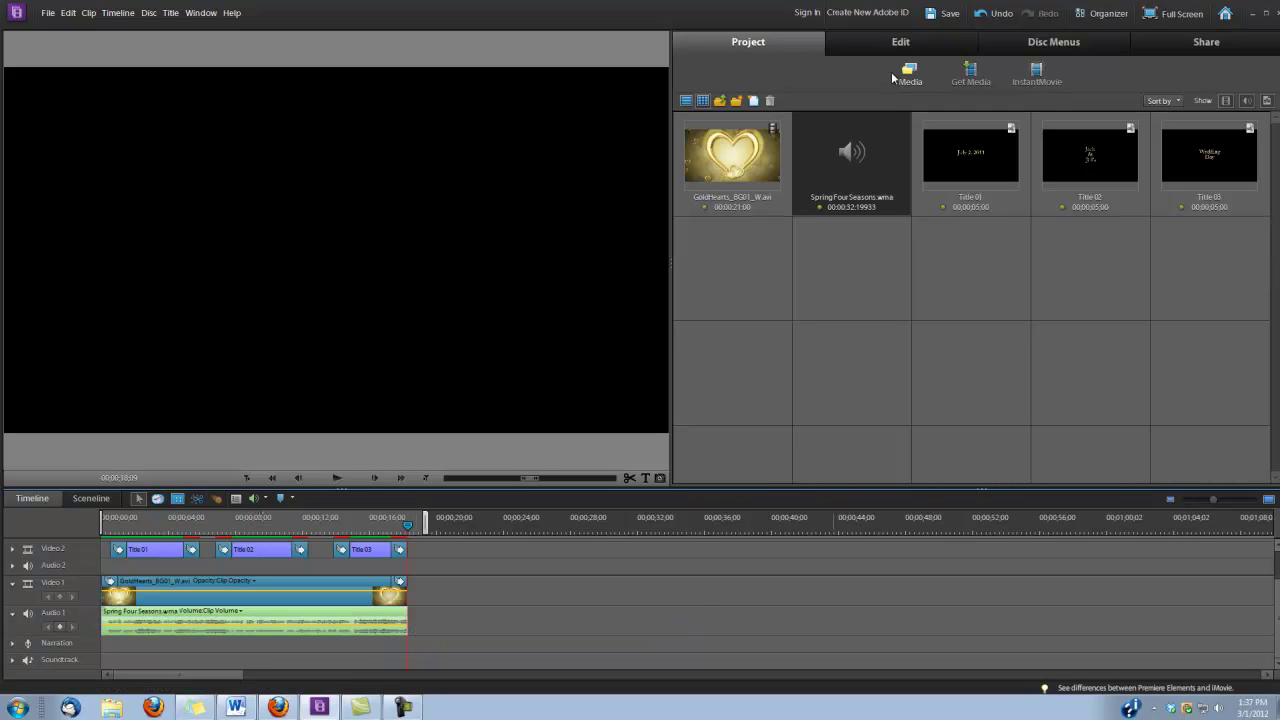
Add a Constant Gain audio transition to the end of the Spring Four Seasons music clip.
click(931, 46)
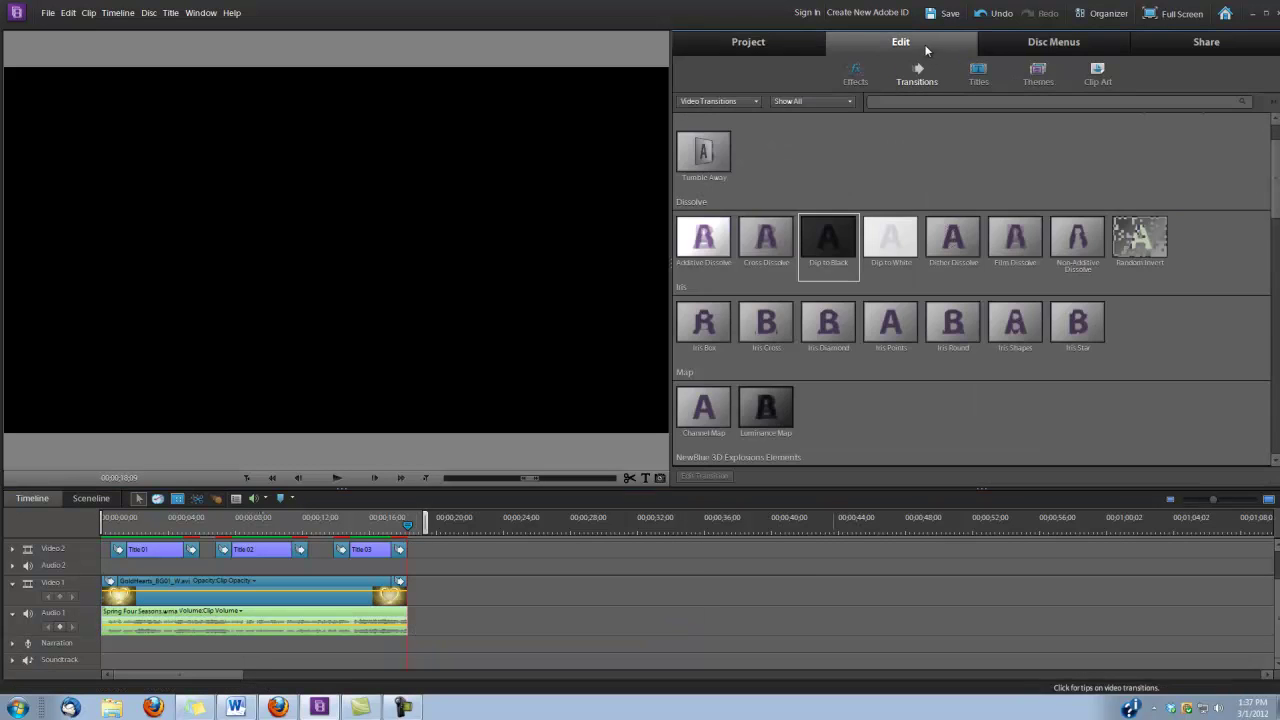
click(757, 104)
click(738, 133)
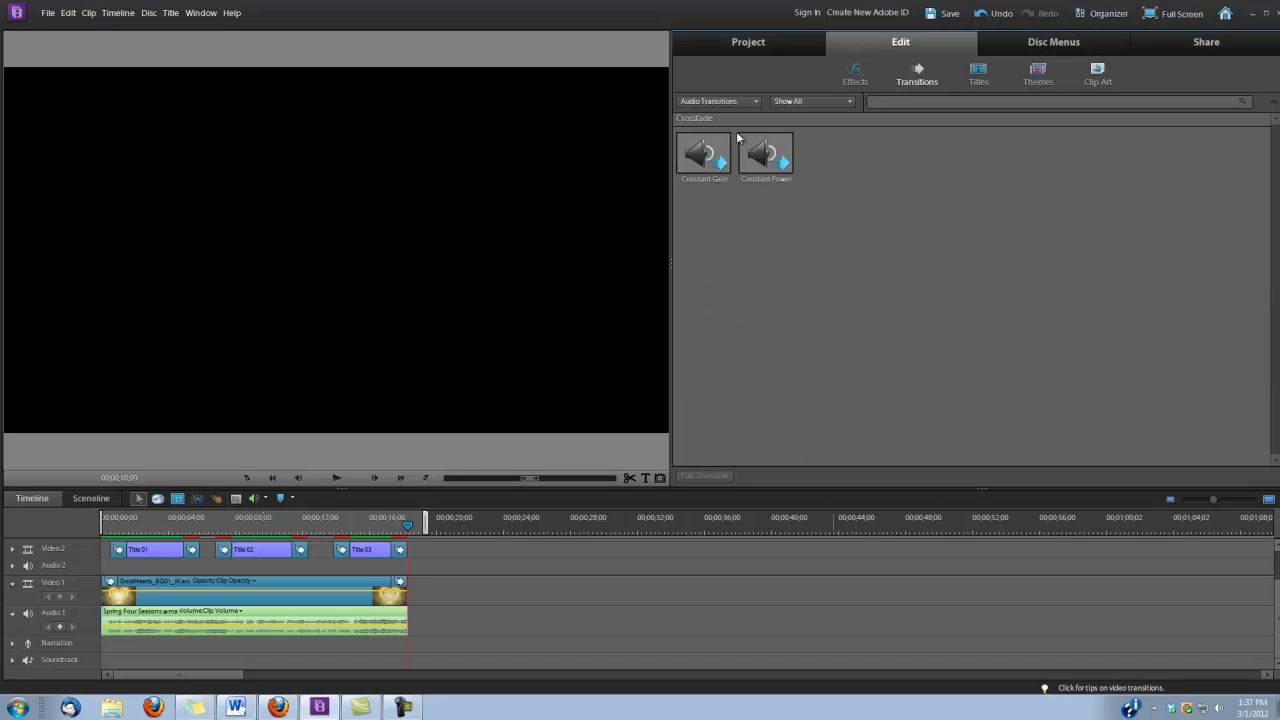
drag(704, 145, 446, 545)
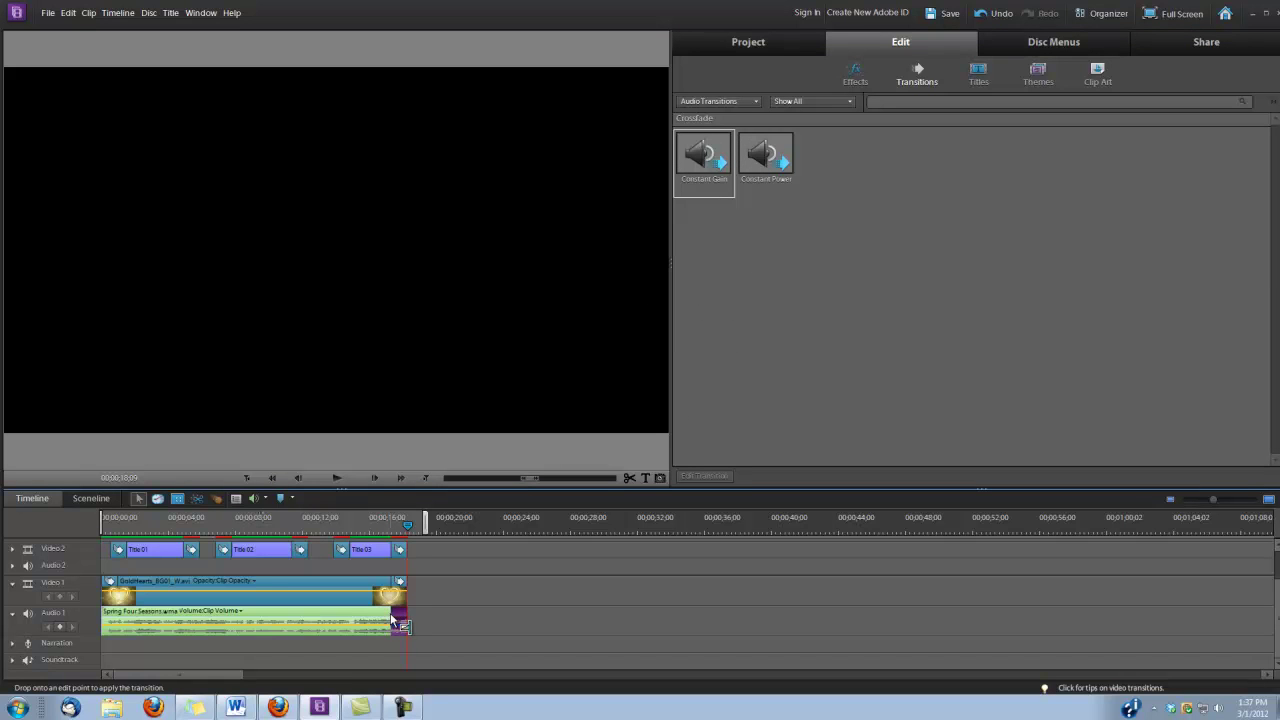
drag(392, 620, 390, 620)
Render and preview the intro, then slightly shorten the end of Title 02, rippling Title 03 earlier.
key(Return)
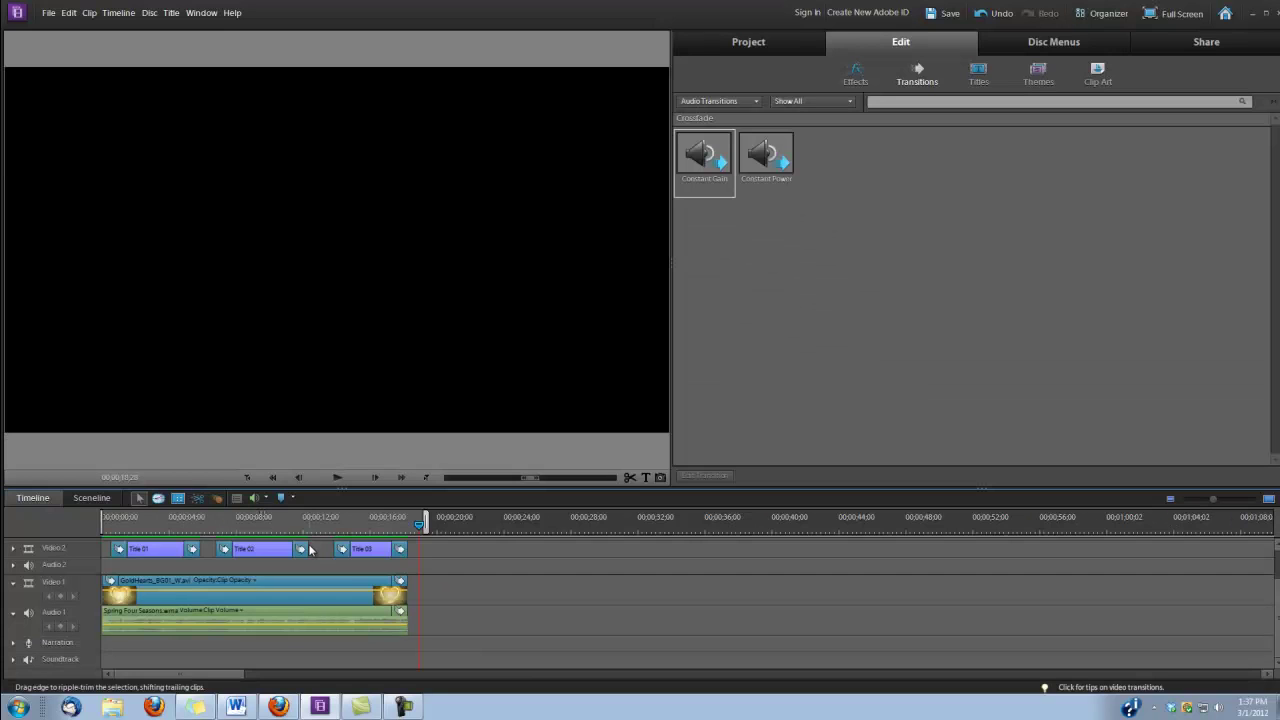
drag(308, 549, 280, 530)
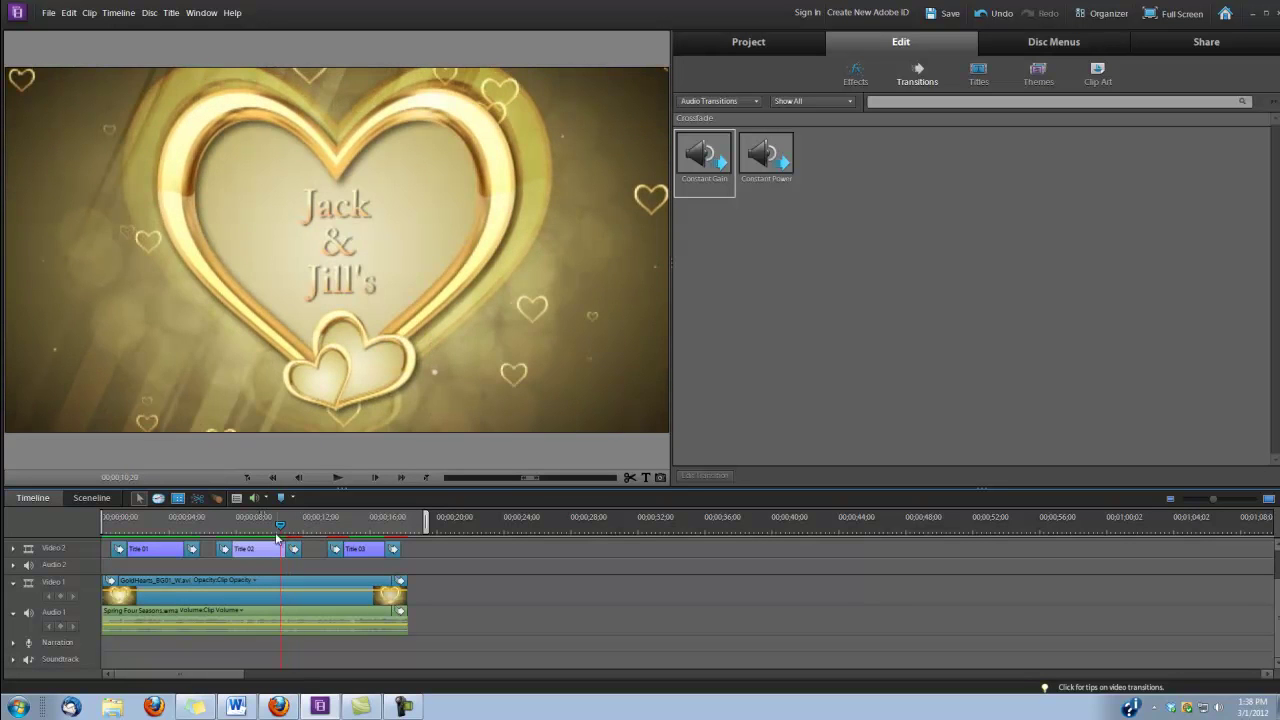